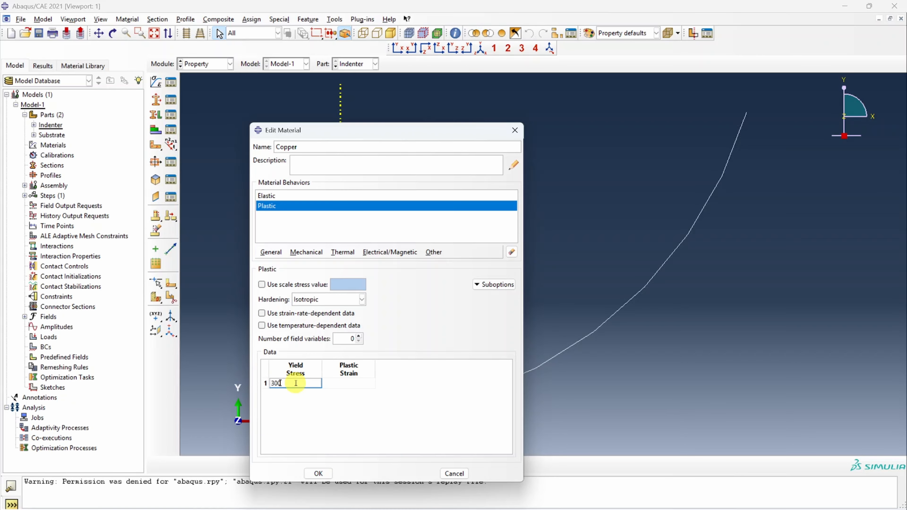
# - Complete Copper's plastic data with yield stress 300 at plastic strain 0 and 305 at 0.5, and save the material
pyautogui.write('300')
pyautogui.click(334, 385)
pyautogui.write('0')
pyautogui.press('Tab')
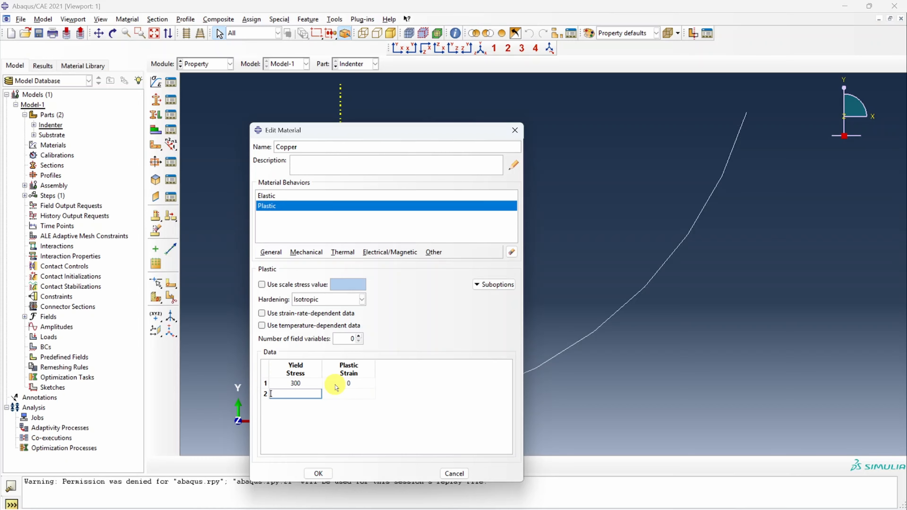
pyautogui.click(361, 394)
pyautogui.write('0.5')
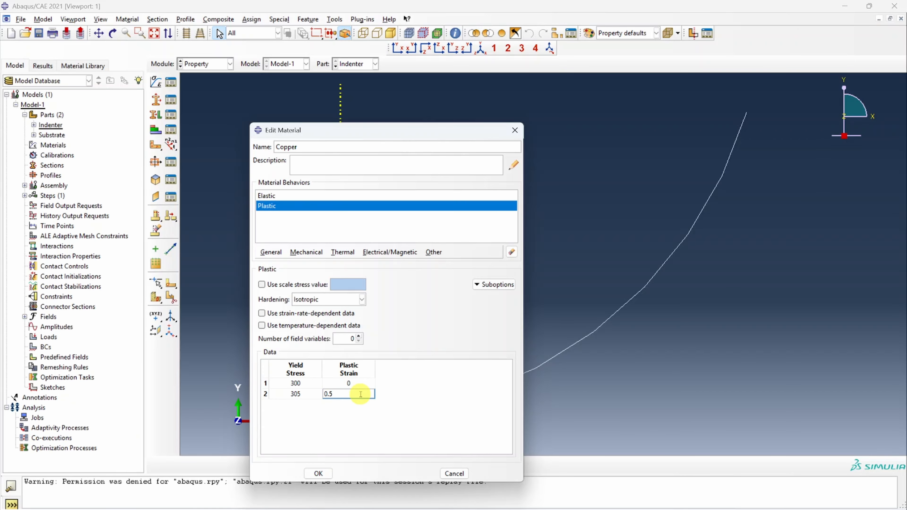
pyautogui.click(318, 473)
# - Create a solid, homogeneous section named Copper that uses the Copper material
pyautogui.click(156, 102)
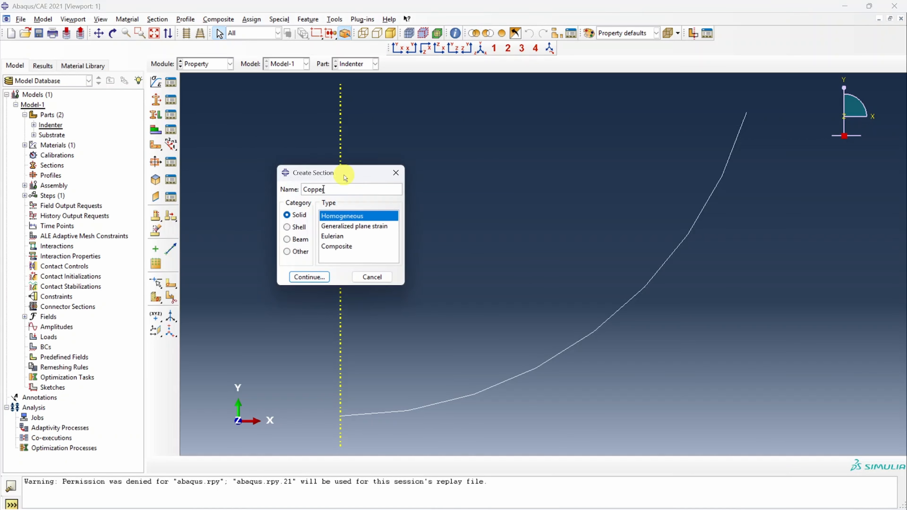
pyautogui.click(309, 277)
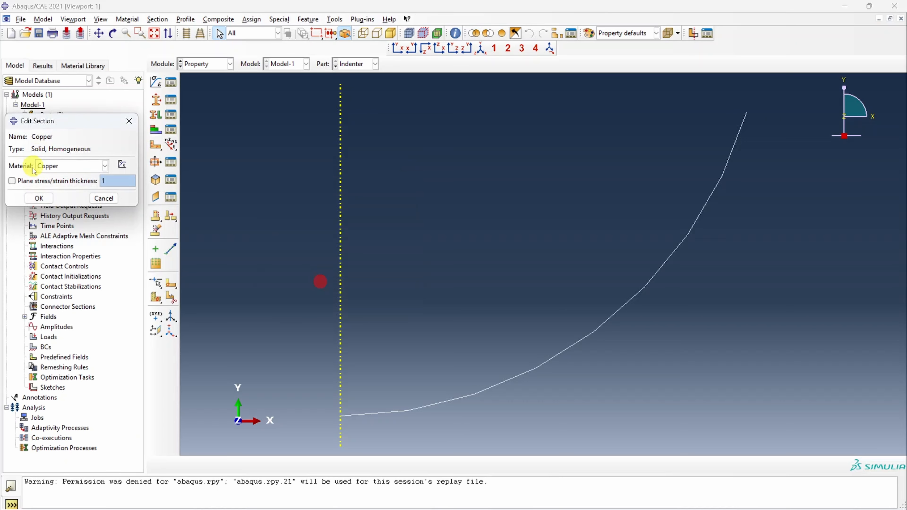
pyautogui.click(35, 198)
# - Assign the Copper section to the whole Substrate part, creating Set-1 for the region
pyautogui.click(352, 64)
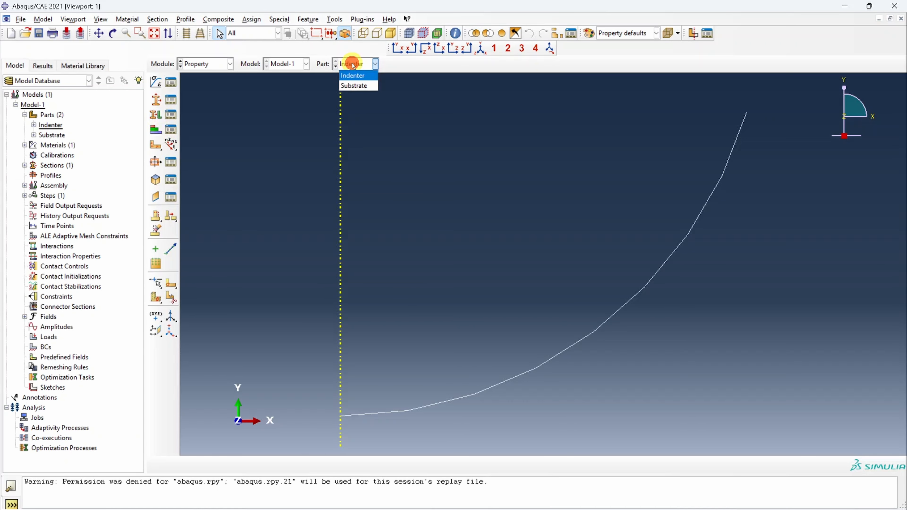
pyautogui.click(359, 87)
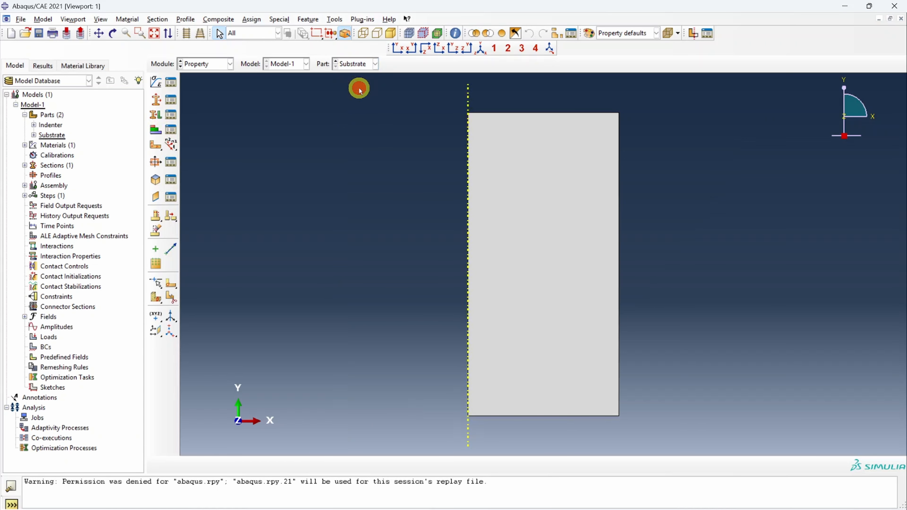
pyautogui.click(157, 116)
pyautogui.click(495, 381)
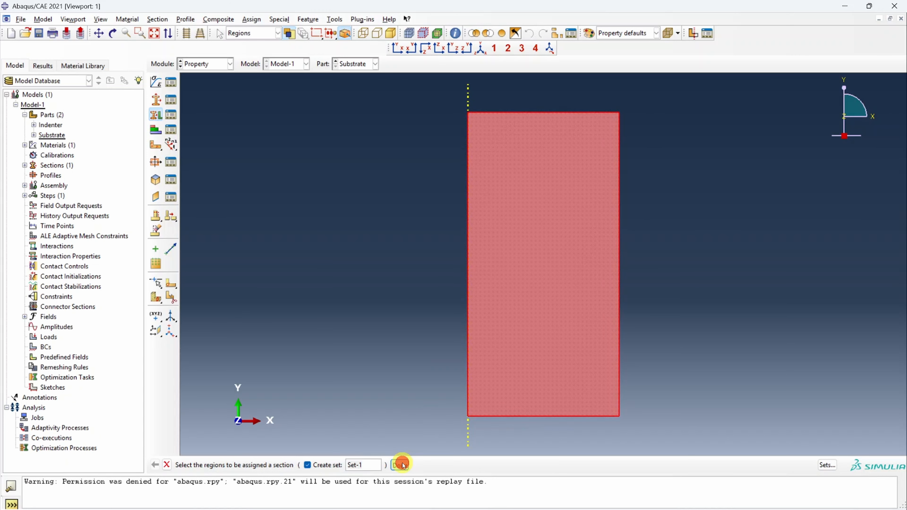
pyautogui.click(401, 465)
pyautogui.click(45, 290)
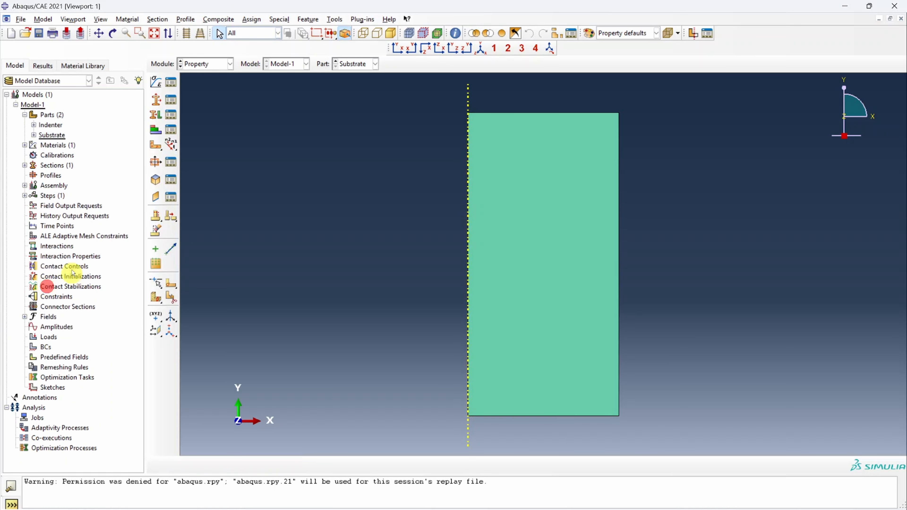
# - Add dependent instances of both the Indenter and Substrate parts to the assembly
pyautogui.click(209, 63)
pyautogui.click(211, 94)
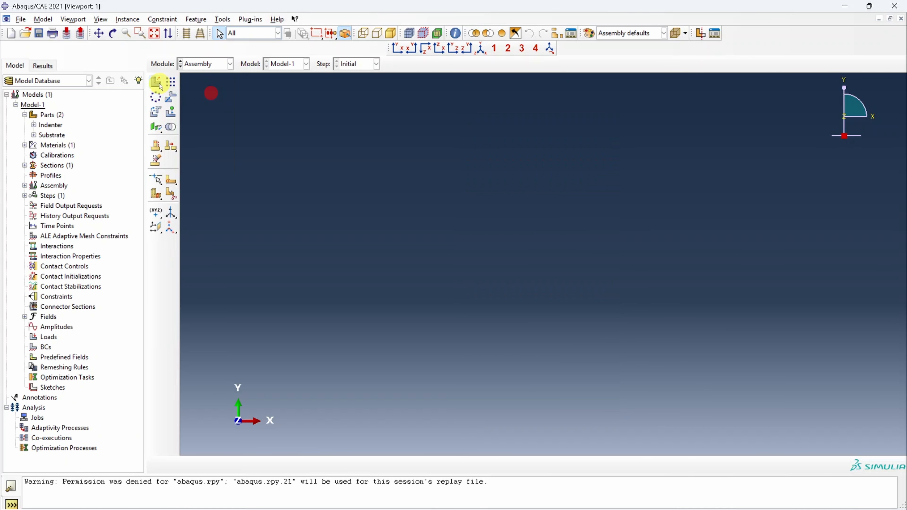
pyautogui.click(156, 81)
pyautogui.click(22, 207)
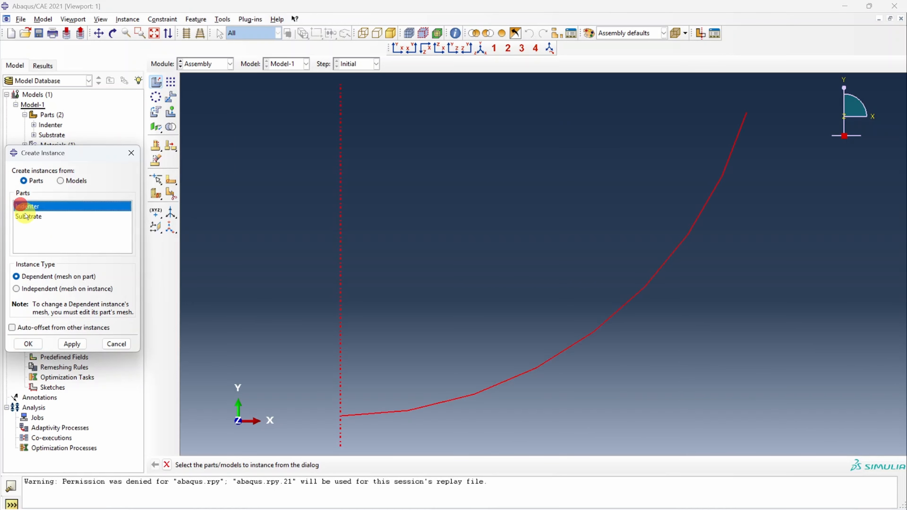
pyautogui.keyDown('shift'); pyautogui.click(26, 217); pyautogui.keyUp('shift')
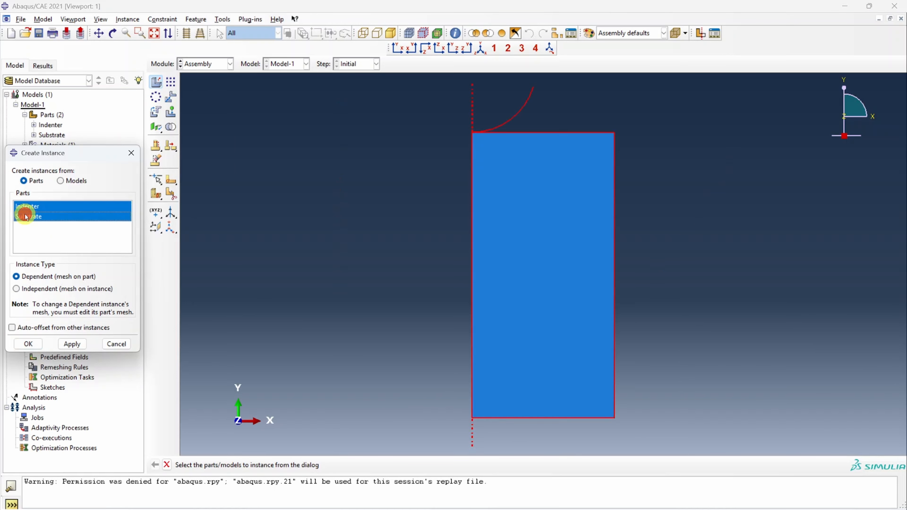
pyautogui.click(35, 344)
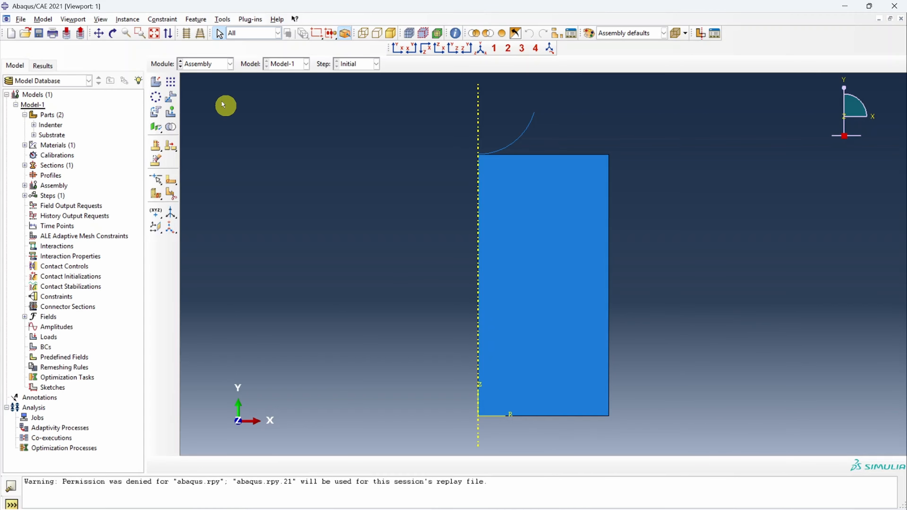
# - Create a Static, General analysis step named Step-1 after the Initial step
pyautogui.click(197, 64)
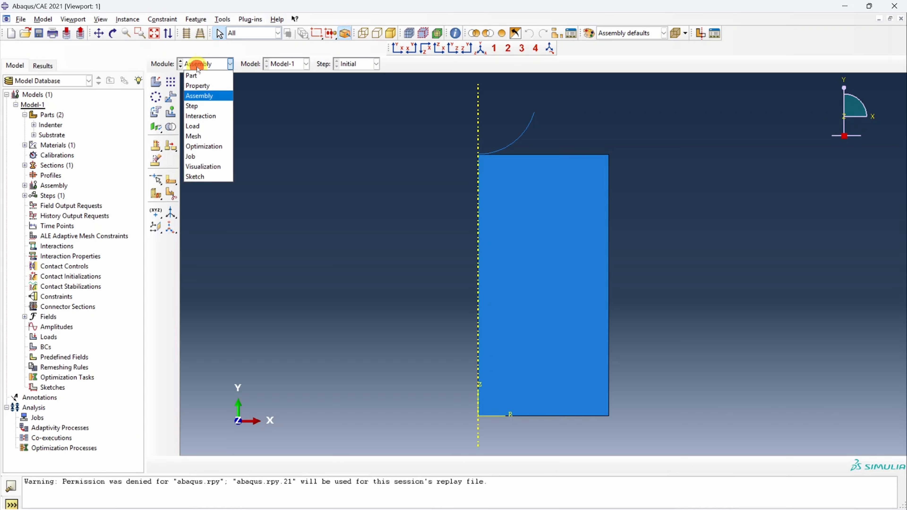
pyautogui.click(205, 106)
pyautogui.click(156, 82)
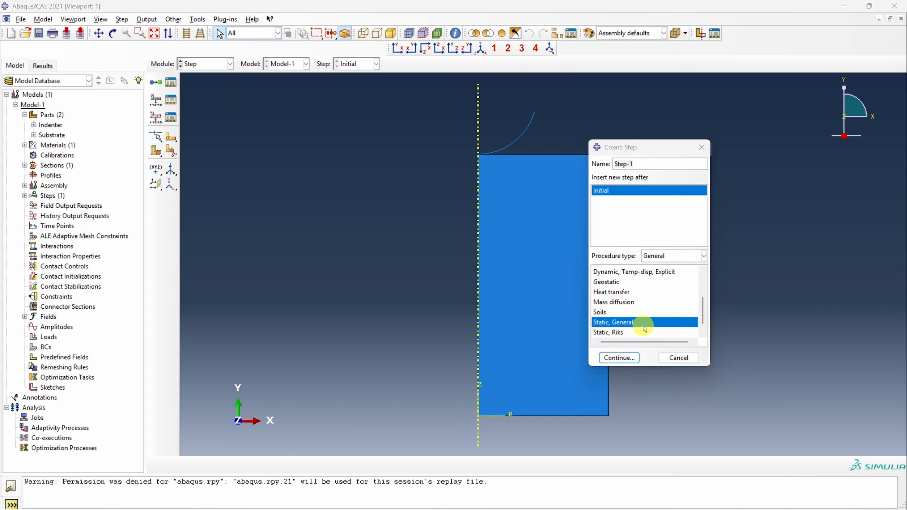
pyautogui.click(619, 358)
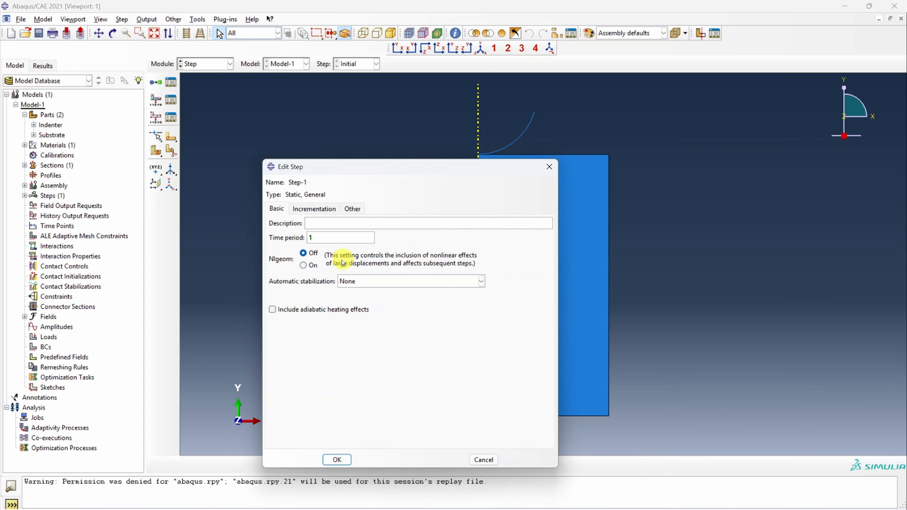
# - Turn on Nlgeom for Step-1 and set automatic stabilization to Specify dissipated energy fraction
pyautogui.click(304, 266)
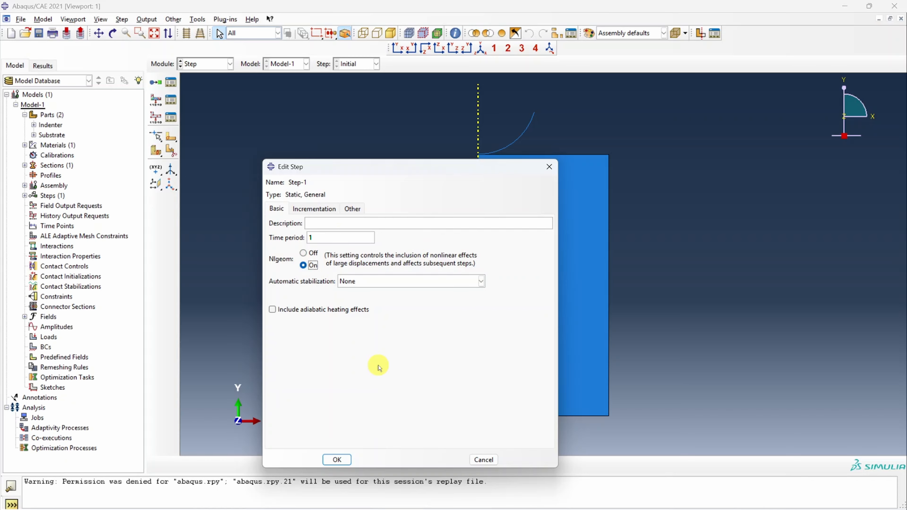
pyautogui.click(397, 279)
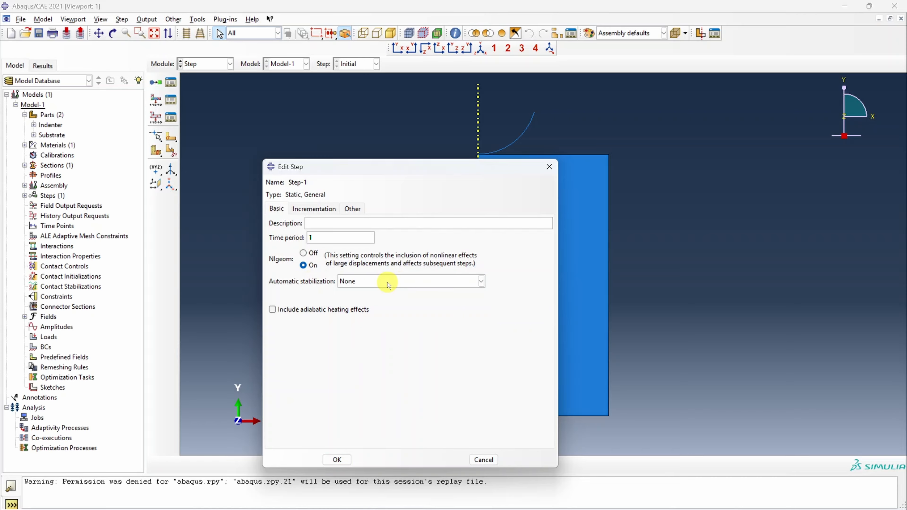
pyautogui.click(399, 283)
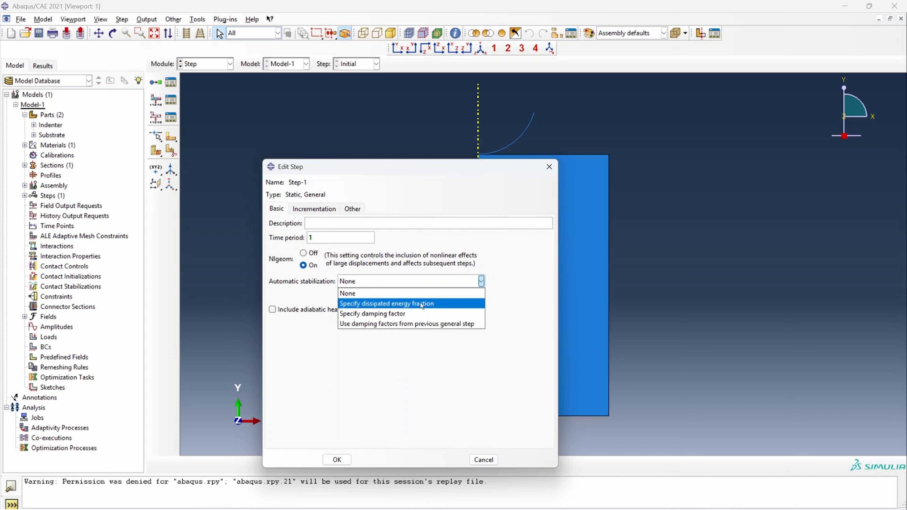
pyautogui.click(422, 305)
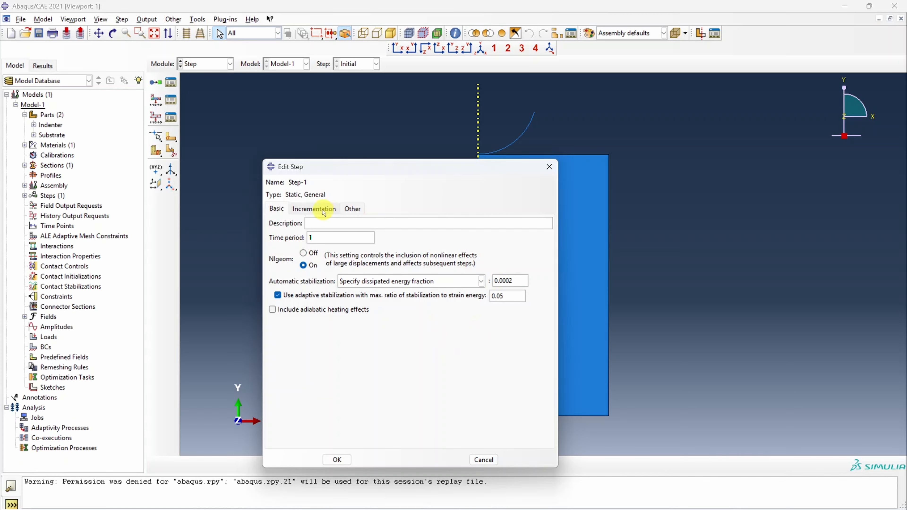
# - Set Step-1's maximum number of increments to 10000 and initial increment size to 0.01, and save the step
pyautogui.click(314, 210)
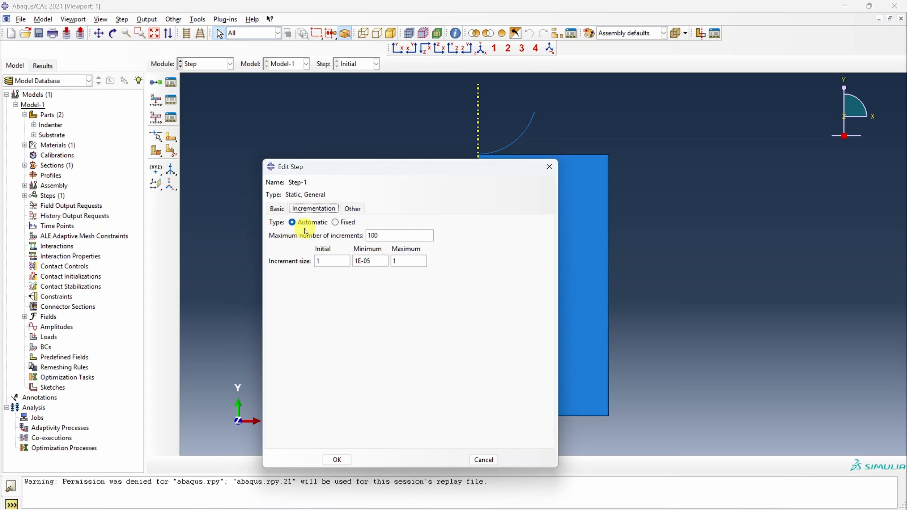
pyautogui.click(393, 238)
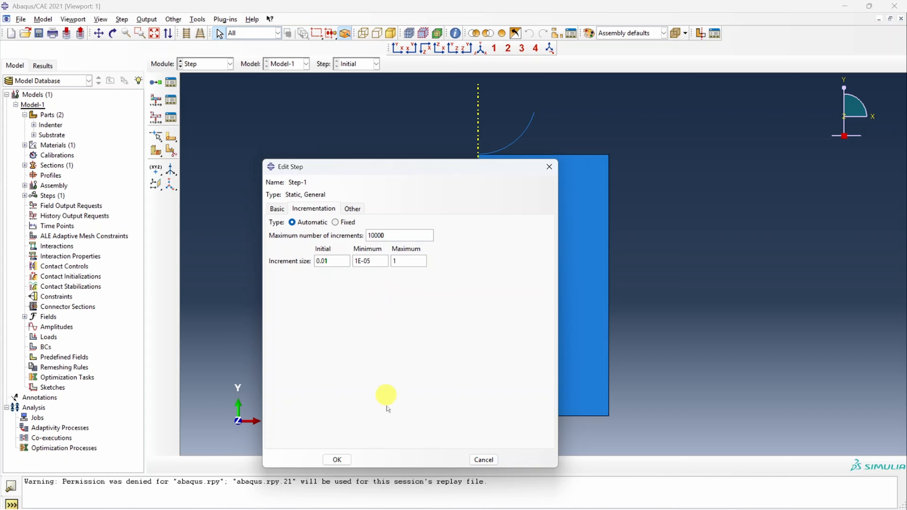
pyautogui.click(339, 460)
# - Start a surface-to-surface contact interaction in Step-1 with the indenter arc's yellow side as master and the substrate's top edge as slave surface
pyautogui.click(207, 64)
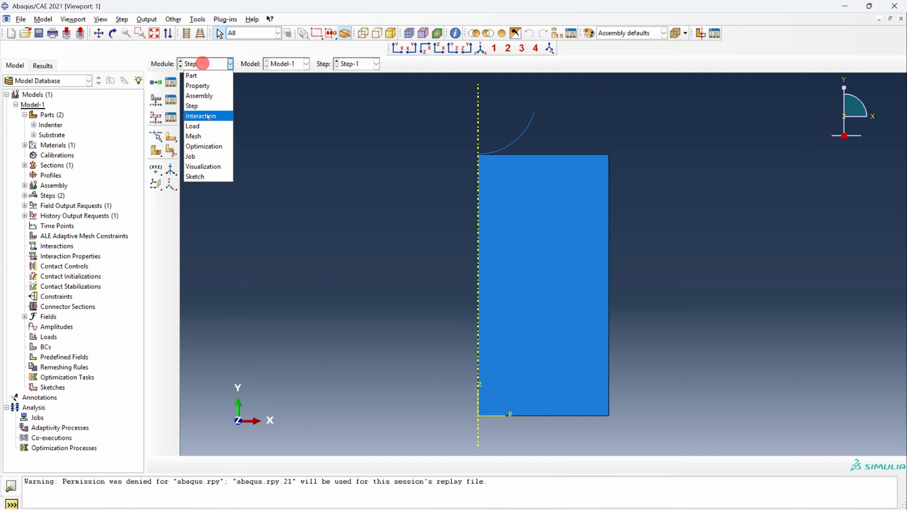
pyautogui.click(205, 115)
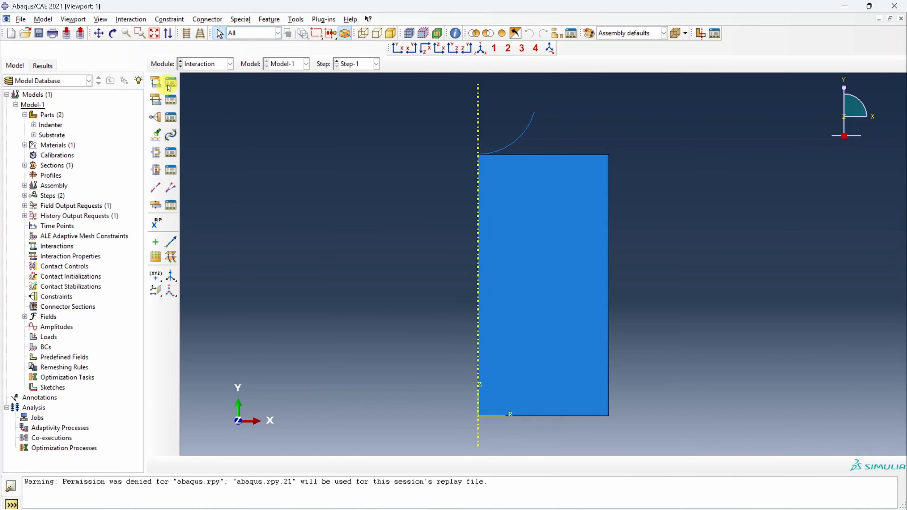
pyautogui.click(156, 83)
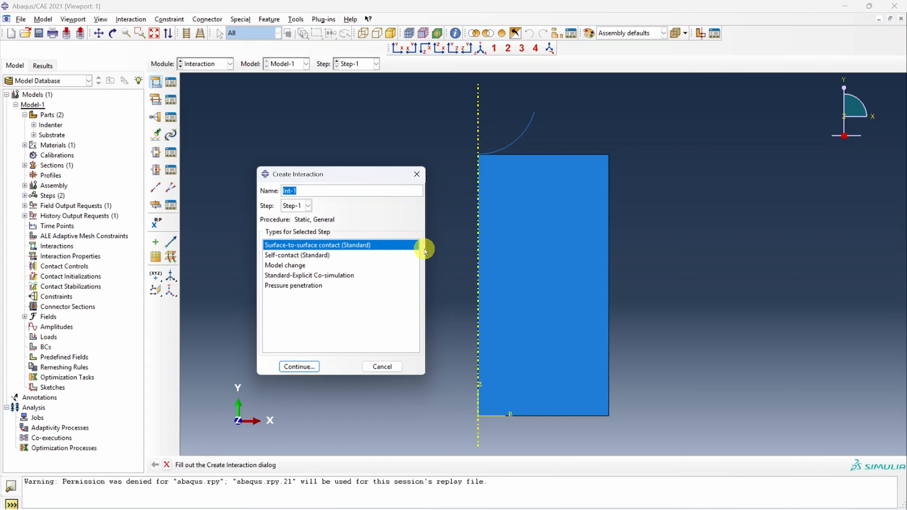
pyautogui.click(303, 367)
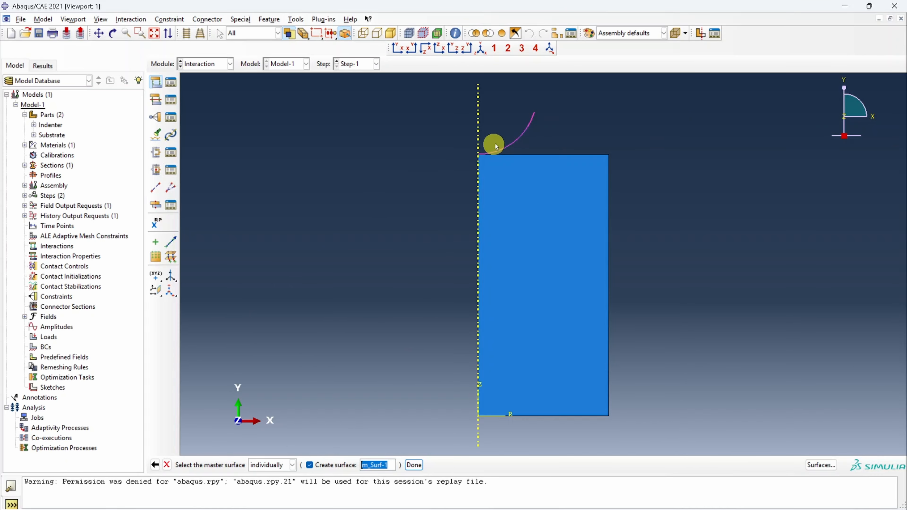
pyautogui.click(517, 139)
pyautogui.click(413, 465)
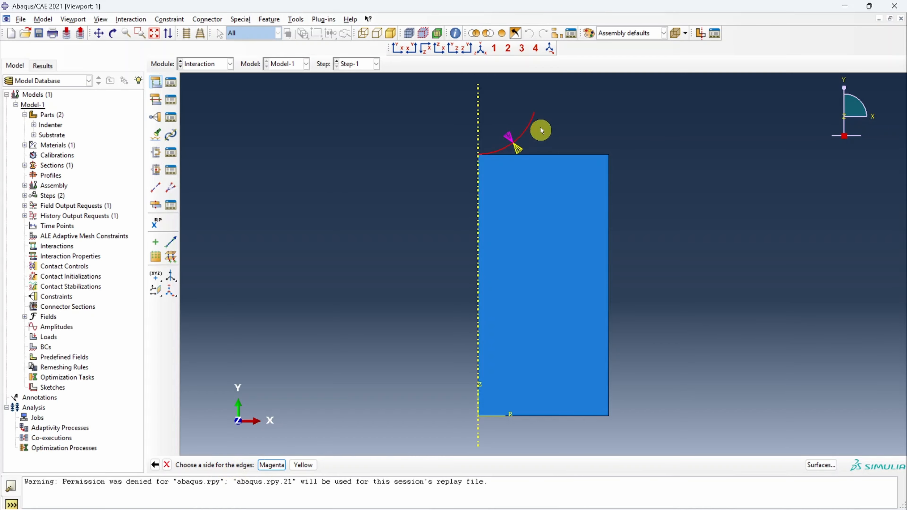
pyautogui.click(304, 465)
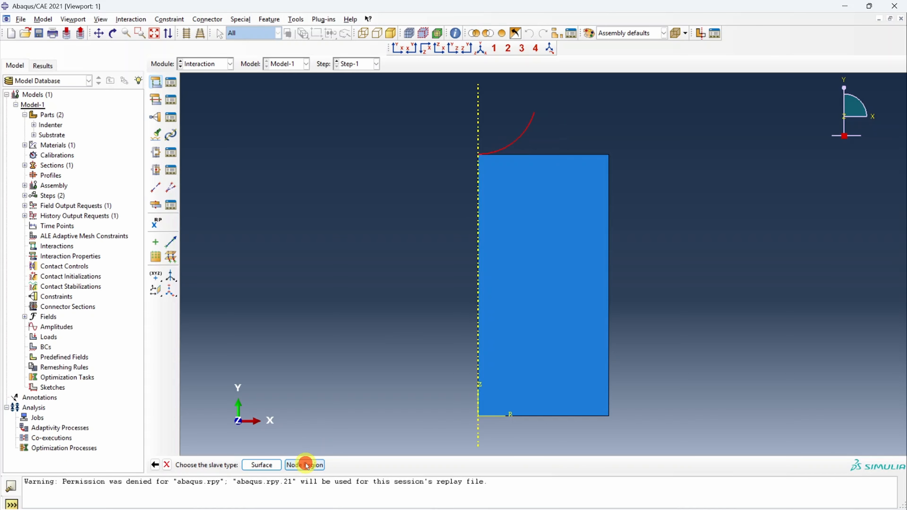
pyautogui.click(256, 465)
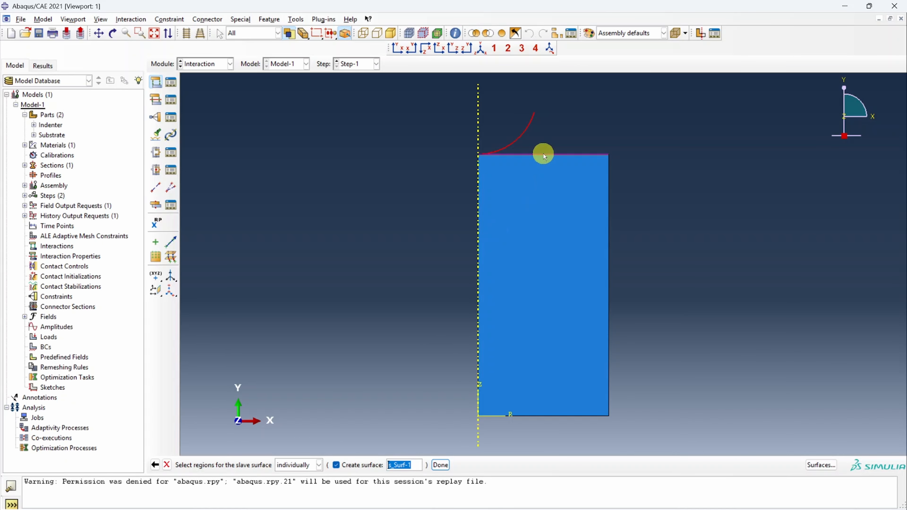
pyautogui.click(441, 465)
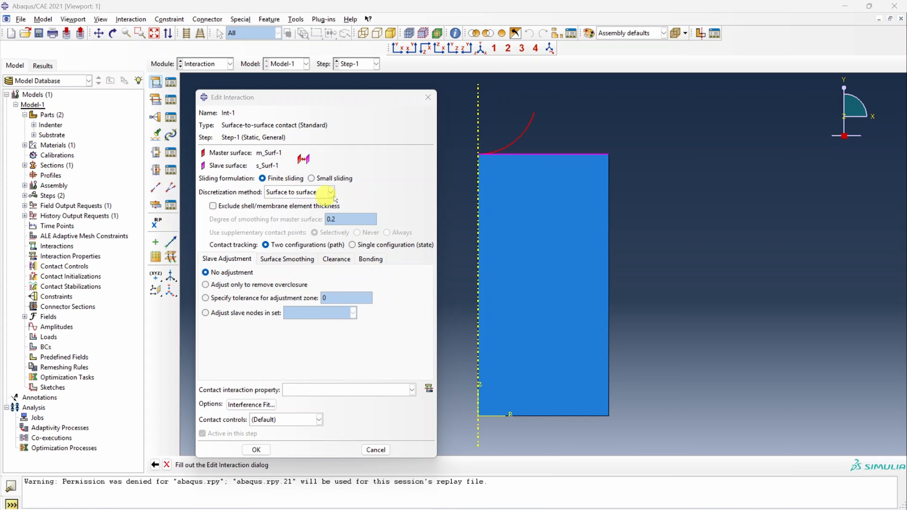
# - Create contact property IntProp-1 with frictionless tangential behavior and "Hard" Contact normal behavior, and save interaction Int-1 with it
pyautogui.click(428, 389)
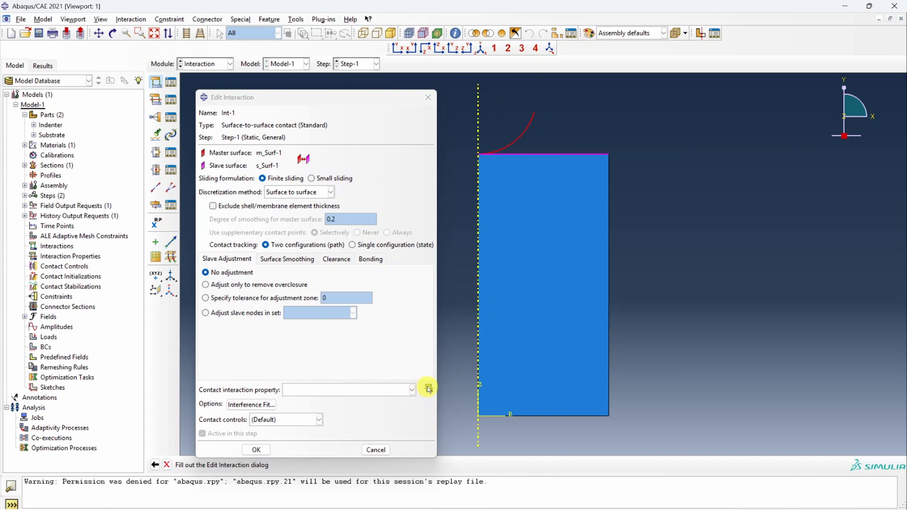
pyautogui.click(358, 318)
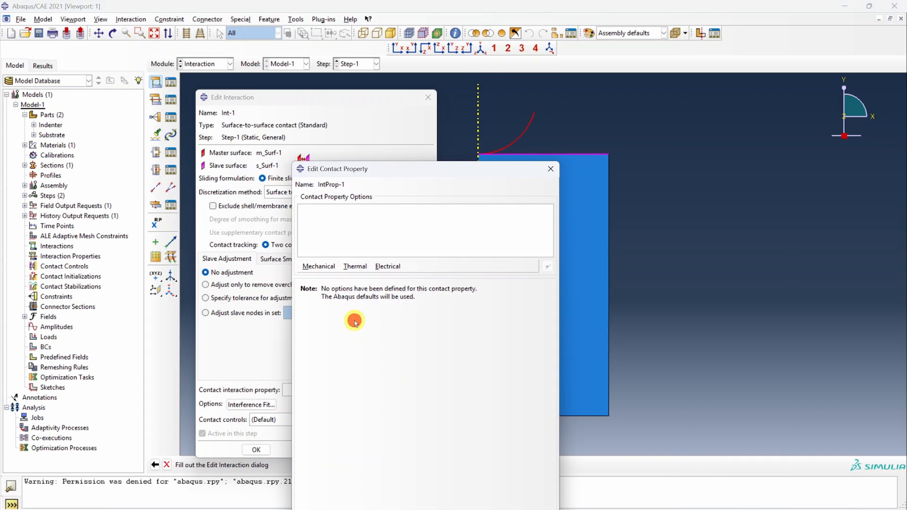
pyautogui.click(322, 267)
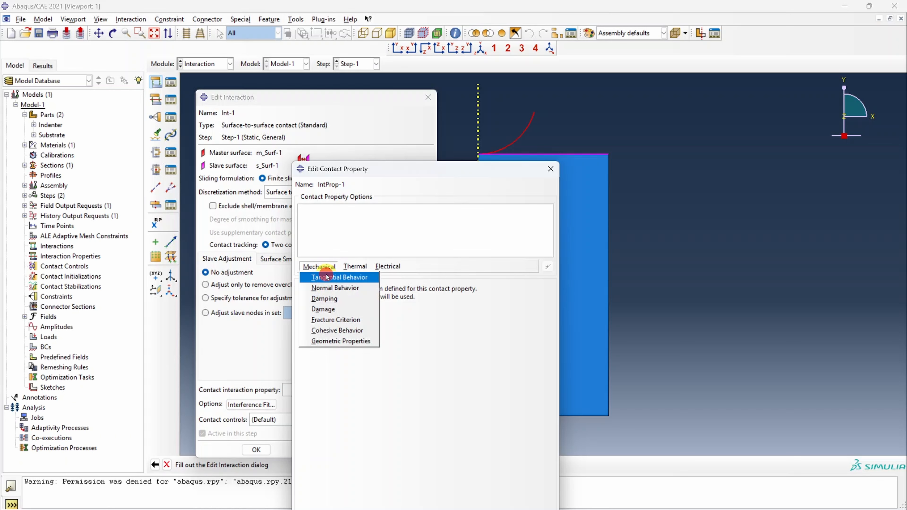
pyautogui.click(327, 277)
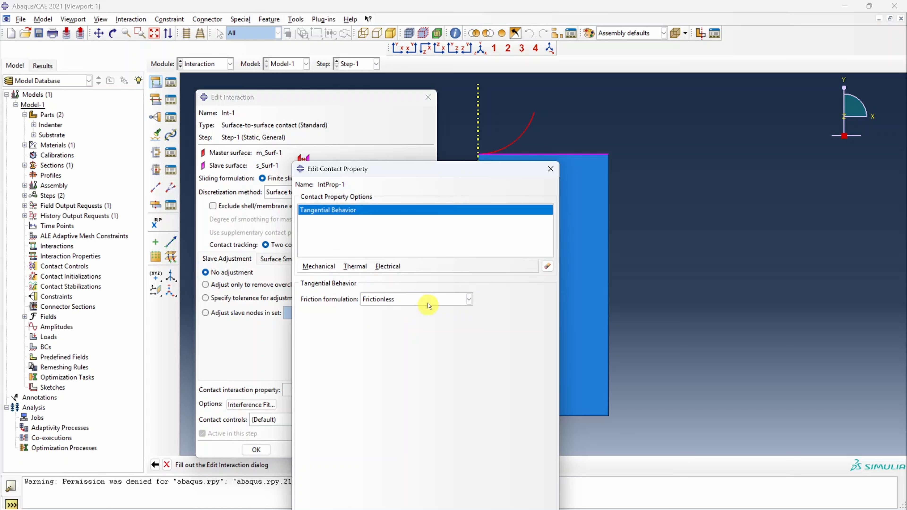
pyautogui.click(319, 266)
pyautogui.click(325, 285)
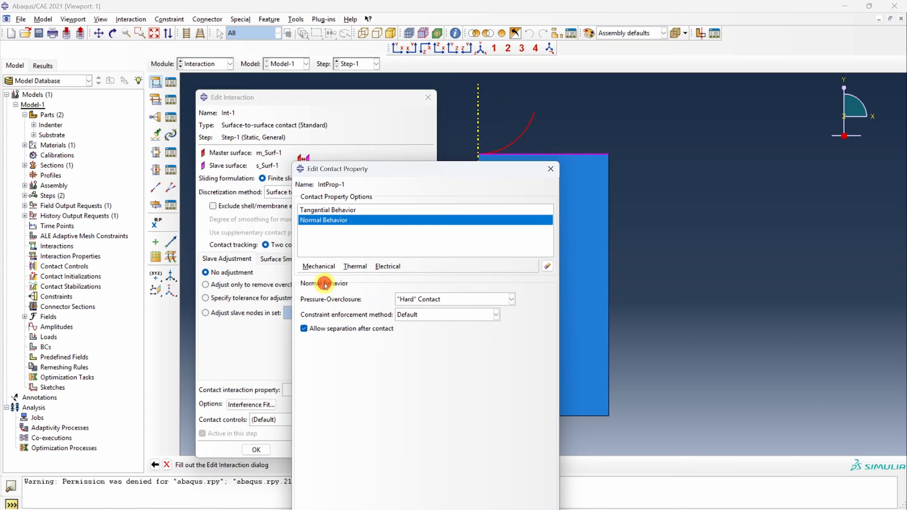
pyautogui.moveTo(465, 170); pyautogui.dragTo(471, 94)
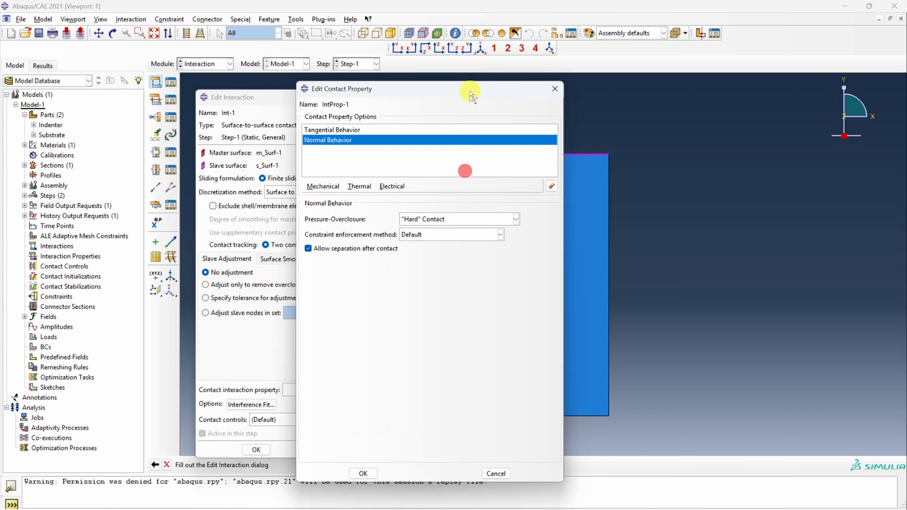
pyautogui.click(364, 474)
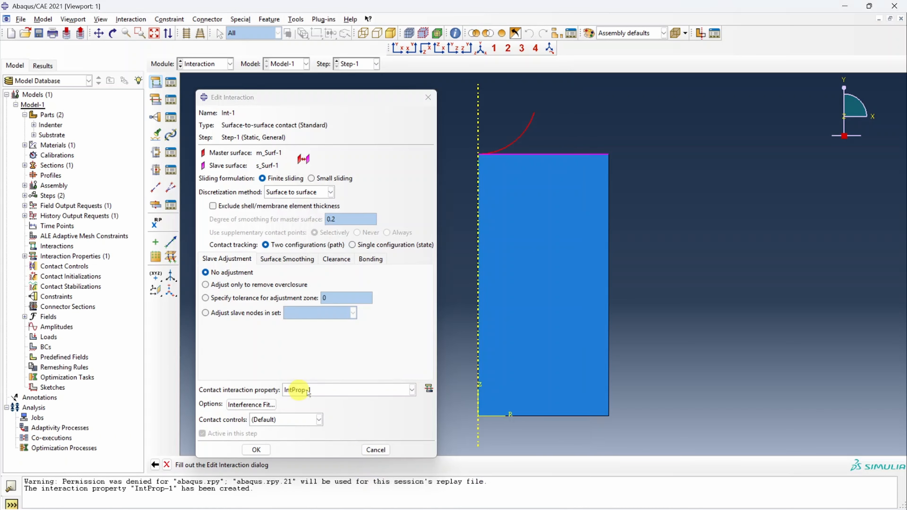
pyautogui.click(257, 449)
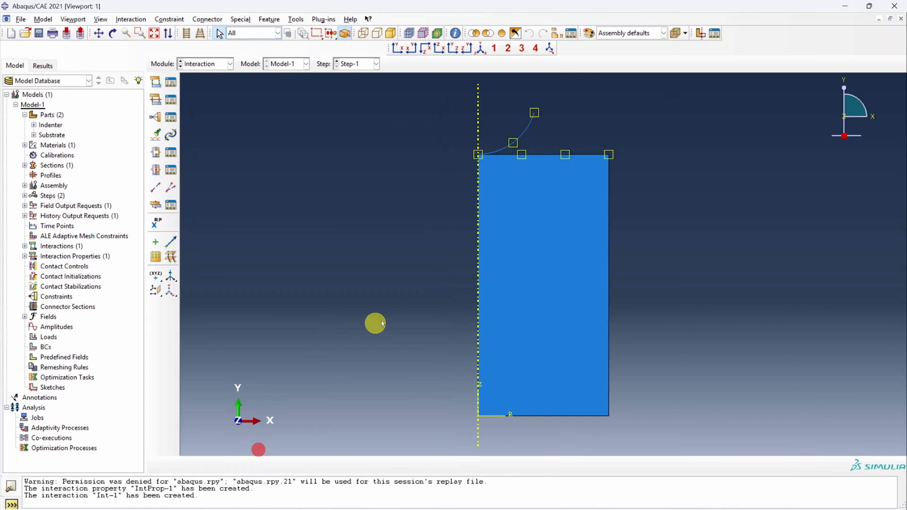
# - Add a reference point to the Indenter part at the arc's center point on the symmetry axis
pyautogui.click(231, 65)
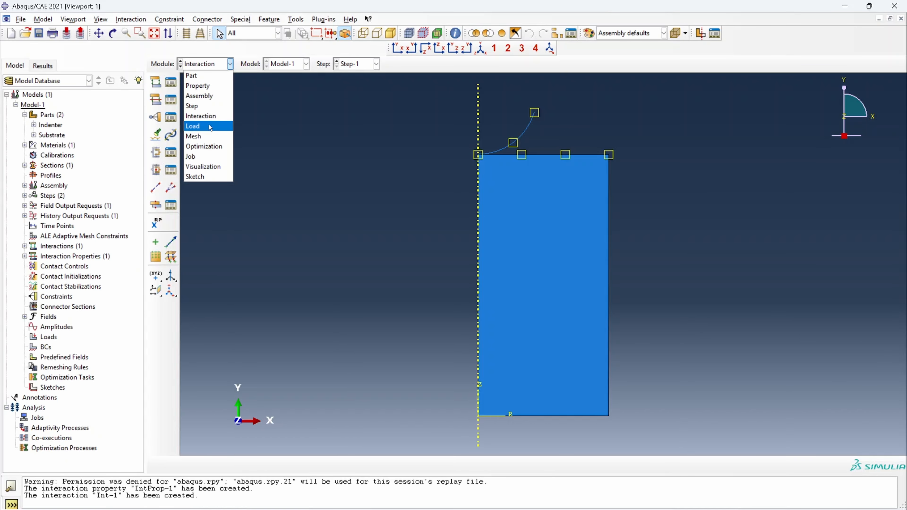
pyautogui.doubleClick(50, 125)
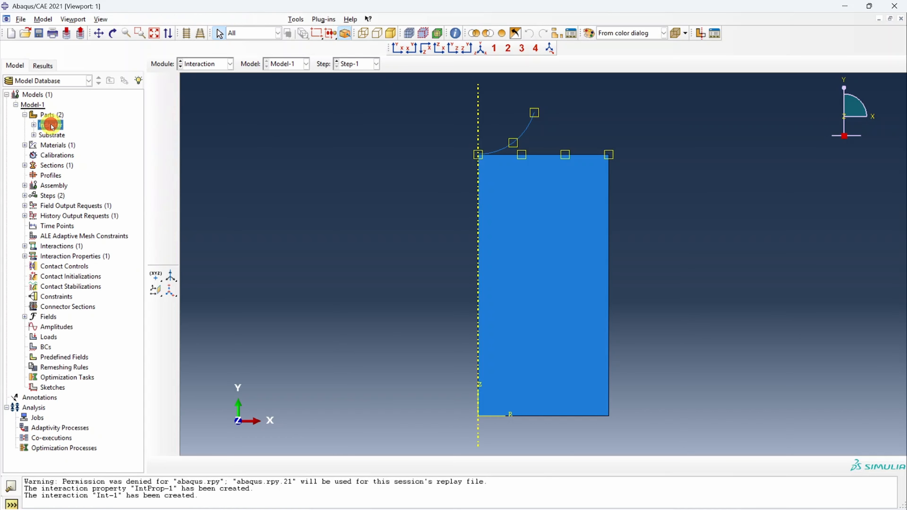
pyautogui.click(198, 20)
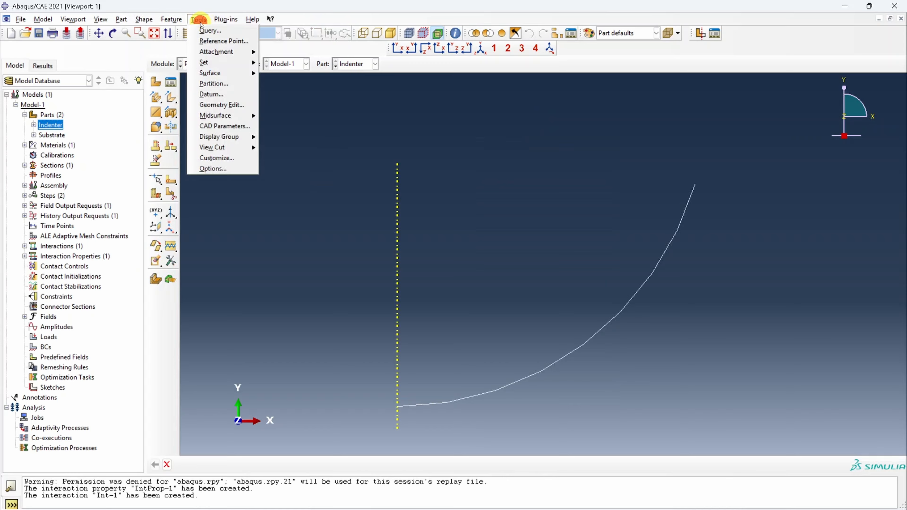
pyautogui.click(219, 42)
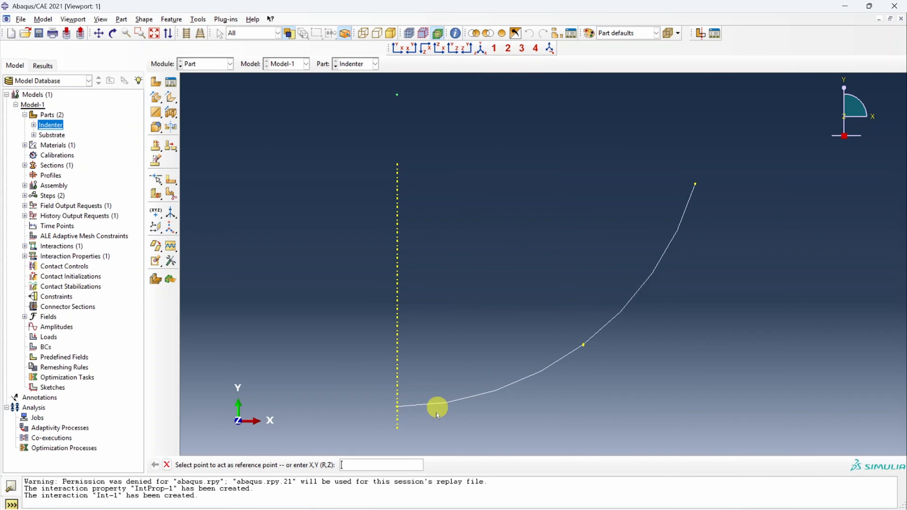
pyautogui.click(398, 95)
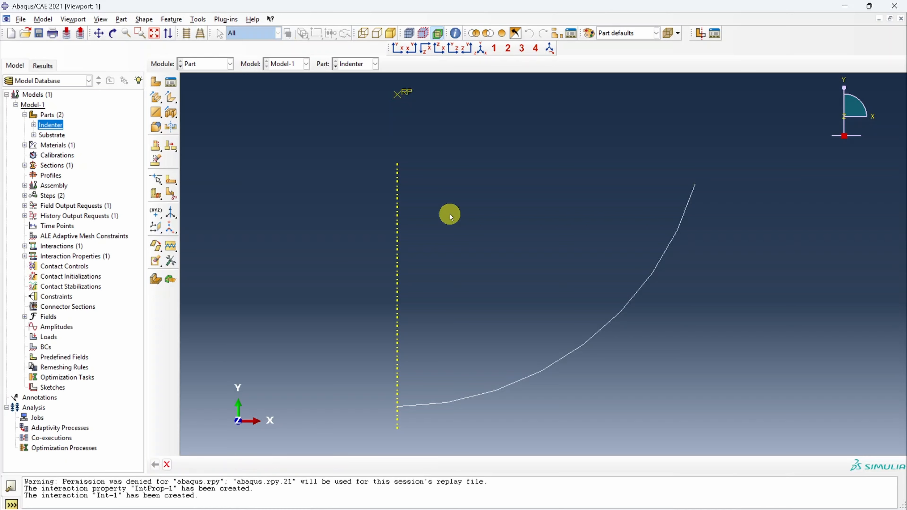
pyautogui.click(34, 125)
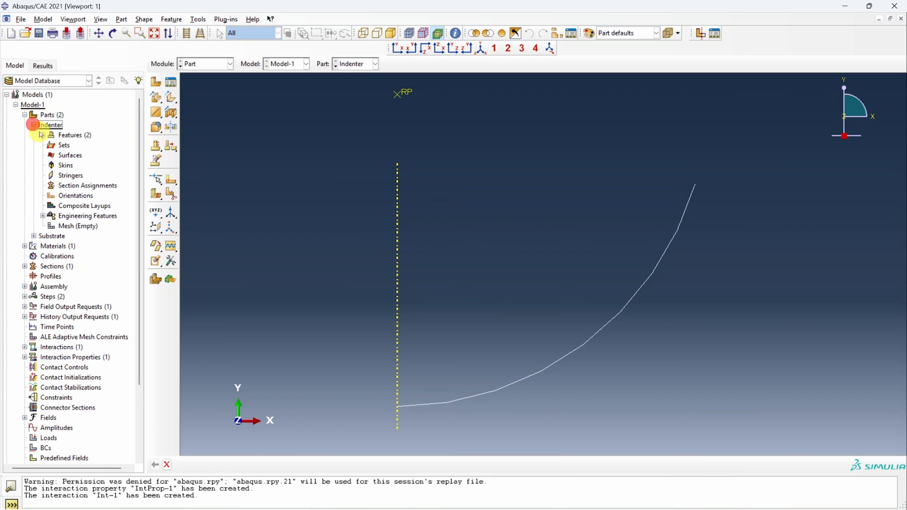
pyautogui.click(42, 135)
pyautogui.click(33, 125)
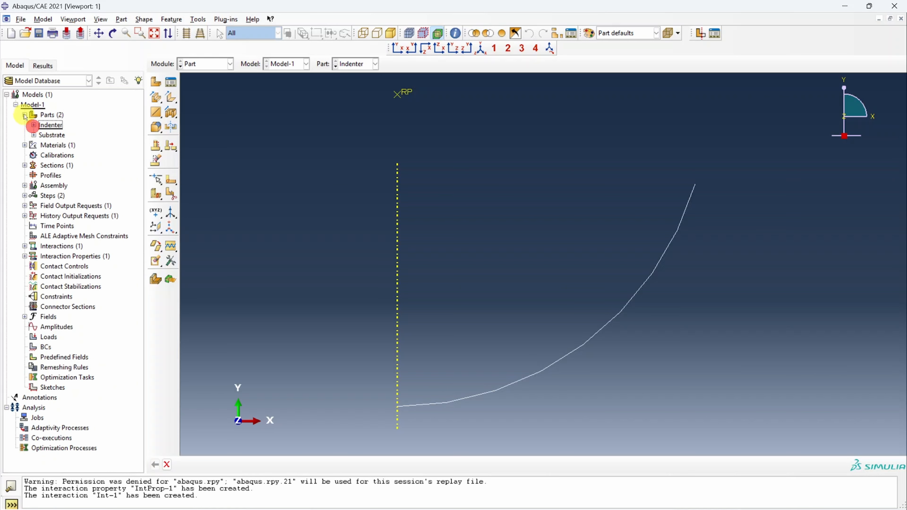
pyautogui.click(24, 115)
# - In the Load module, create a Displacement/Rotation boundary condition named Fix in Step-1 that constrains U2 on the substrate's bottom edge
pyautogui.click(204, 65)
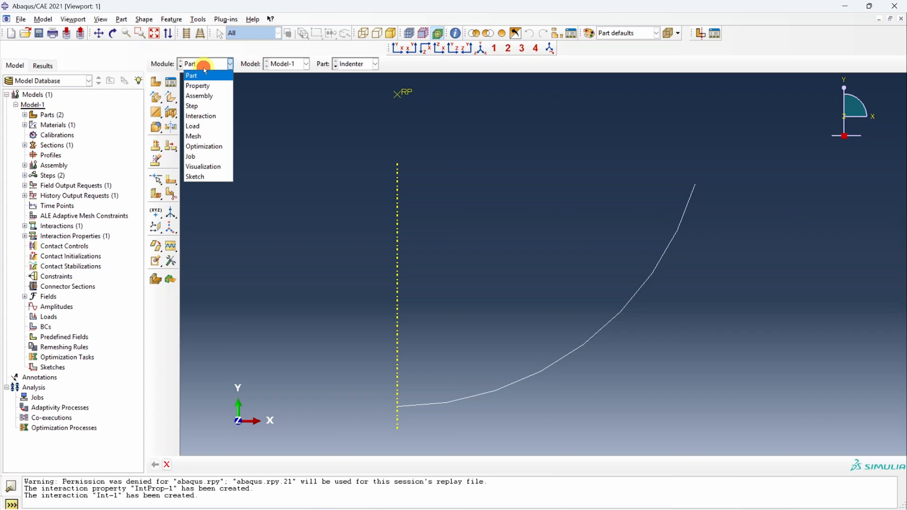
pyautogui.click(205, 126)
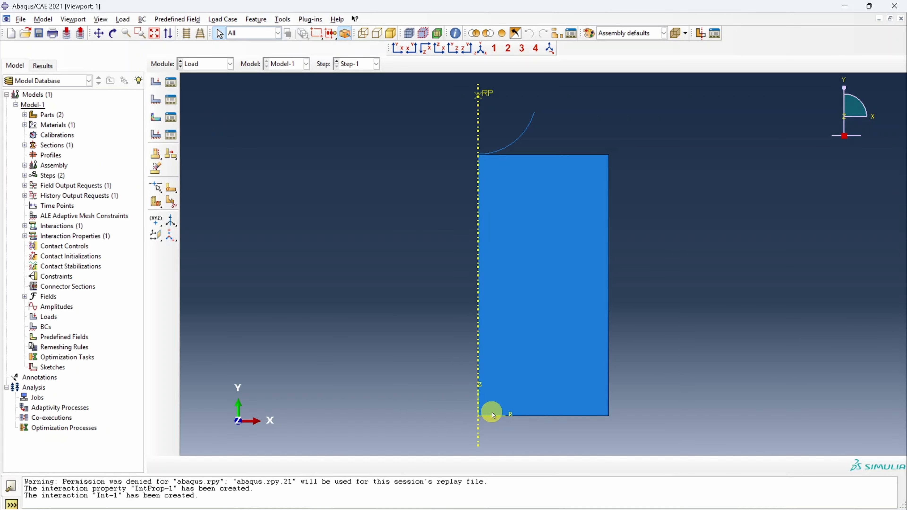
pyautogui.click(155, 99)
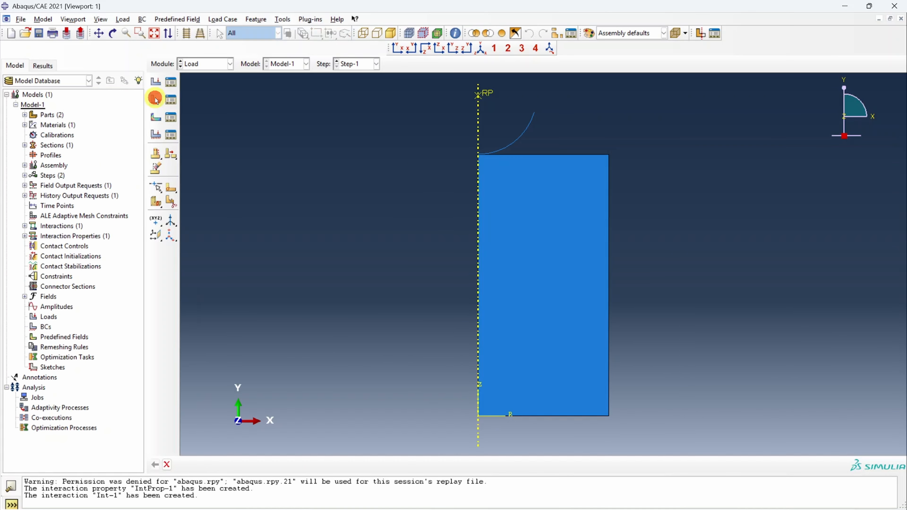
pyautogui.write('Fix')
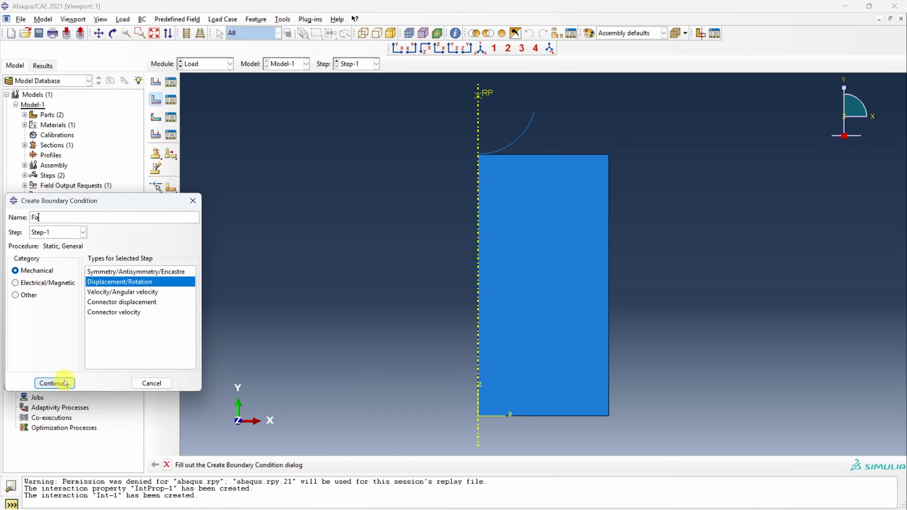
pyautogui.click(55, 383)
pyautogui.click(573, 416)
pyautogui.click(397, 466)
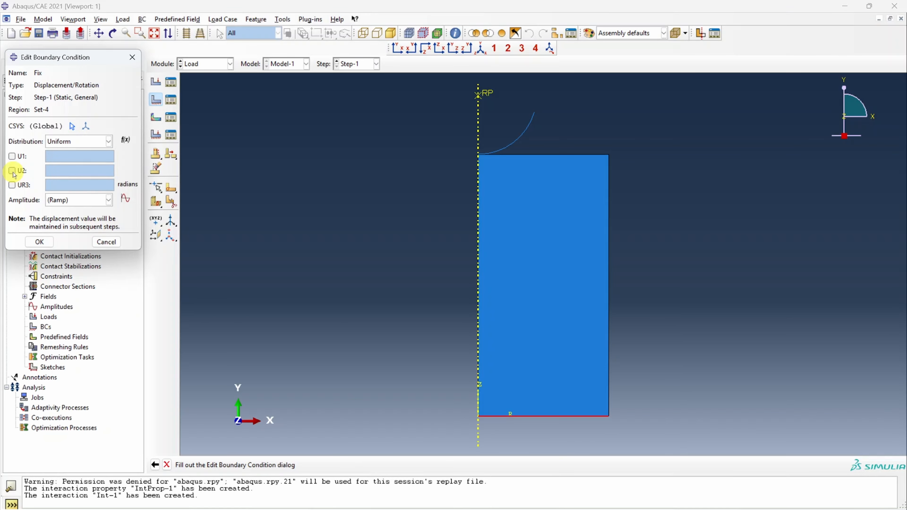
pyautogui.click(12, 170)
pyautogui.click(39, 242)
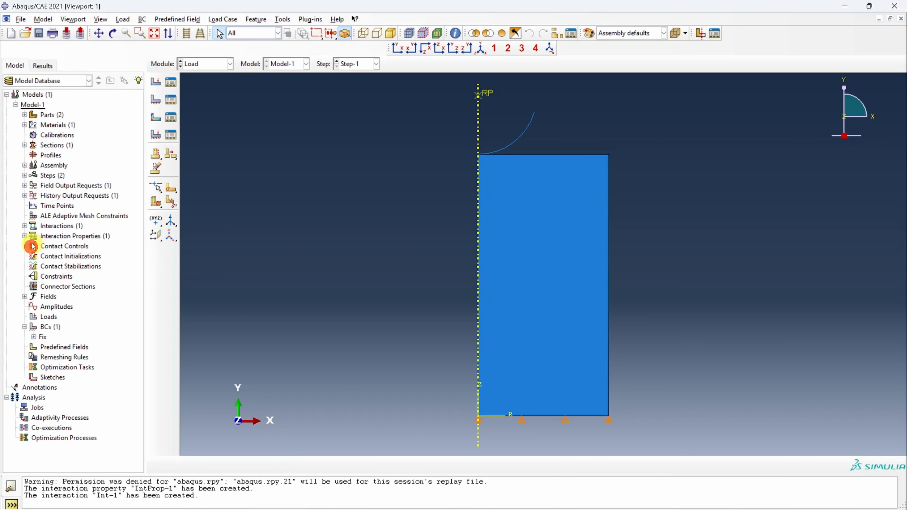
# - Start a Displacement/Rotation boundary condition named Indent in Step-1 on the indenter's reference point
pyautogui.click(498, 161)
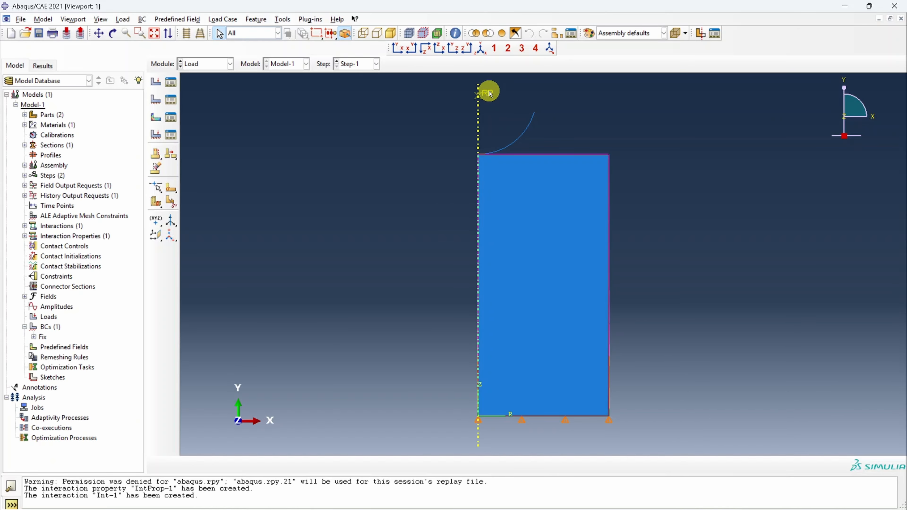
pyautogui.click(477, 95)
pyautogui.click(156, 99)
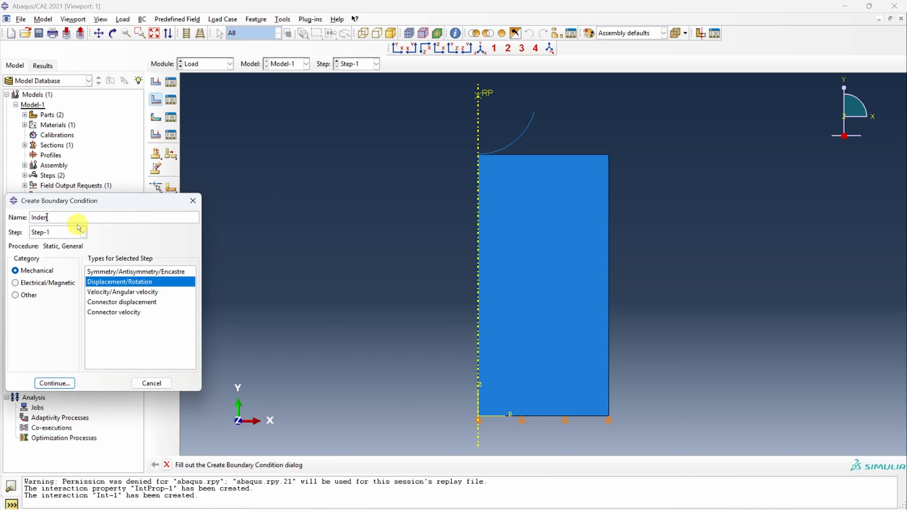
pyautogui.write('Inden')
pyautogui.click(57, 384)
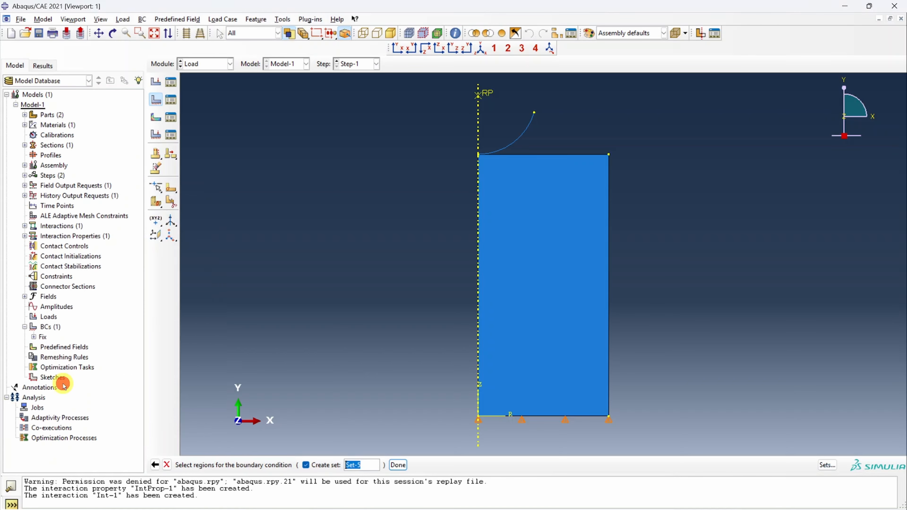
pyautogui.click(487, 95)
pyautogui.click(399, 465)
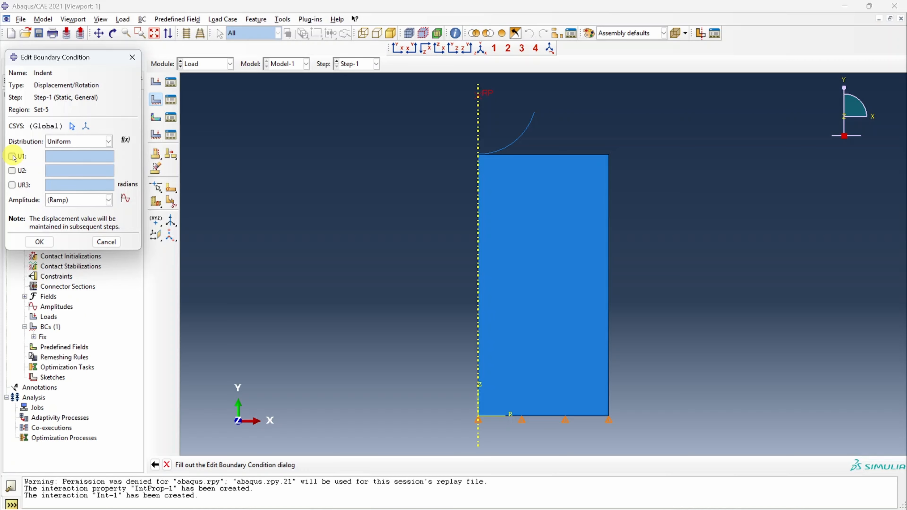
# - Set the Indent boundary condition to U1 = 0, U2 = -2 and UR3 = 0, and save it
pyautogui.click(12, 157)
pyautogui.click(12, 171)
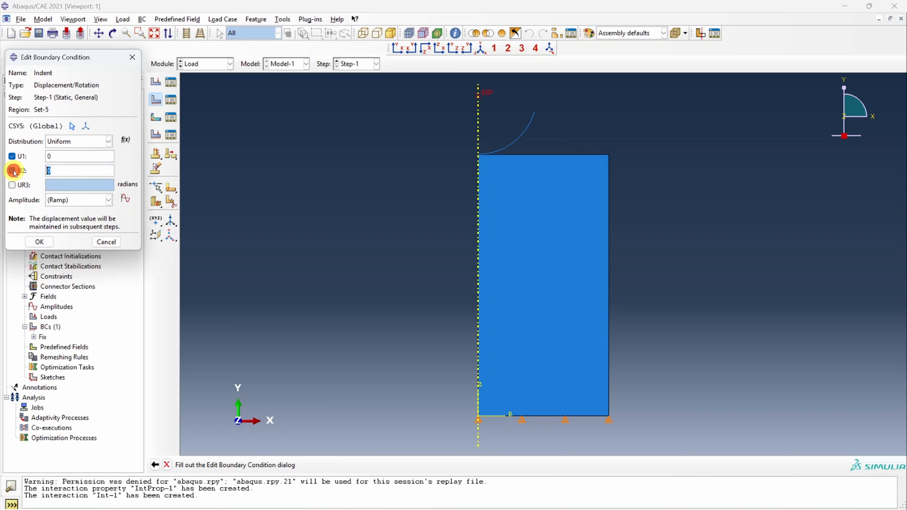
pyautogui.click(60, 170)
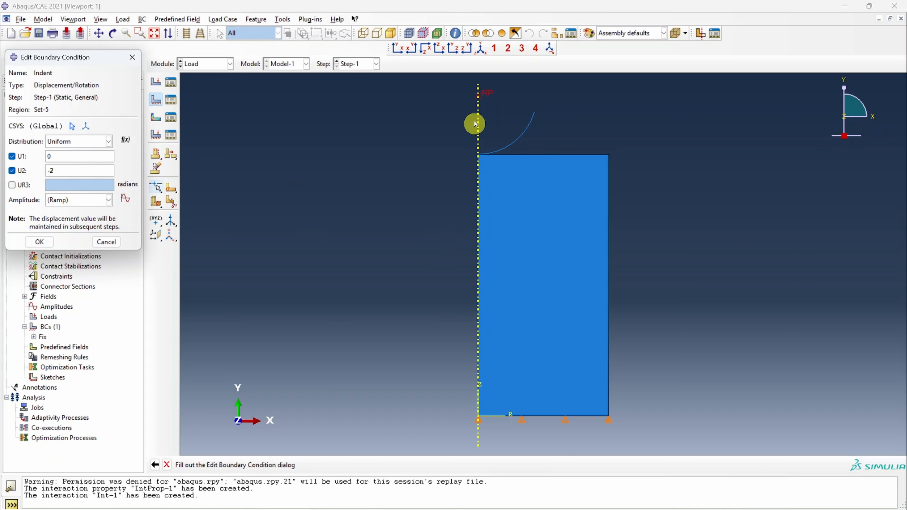
pyautogui.click(14, 188)
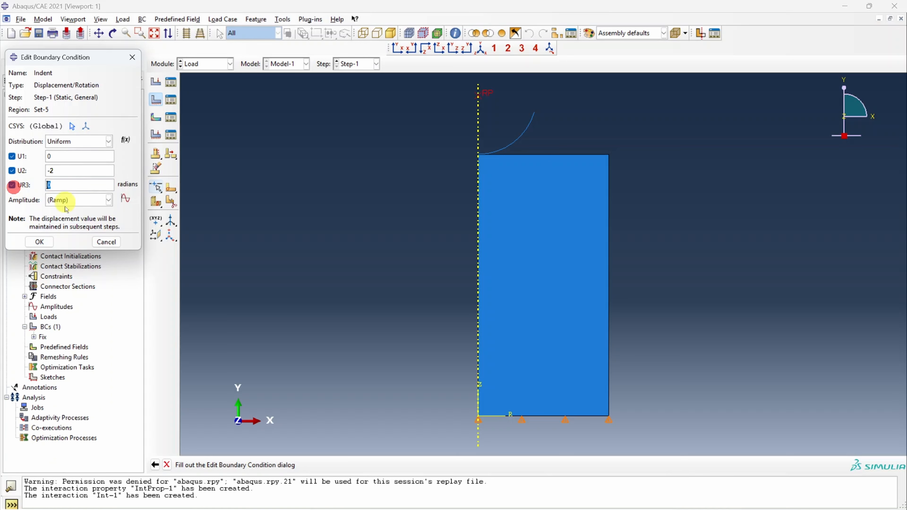
pyautogui.click(40, 242)
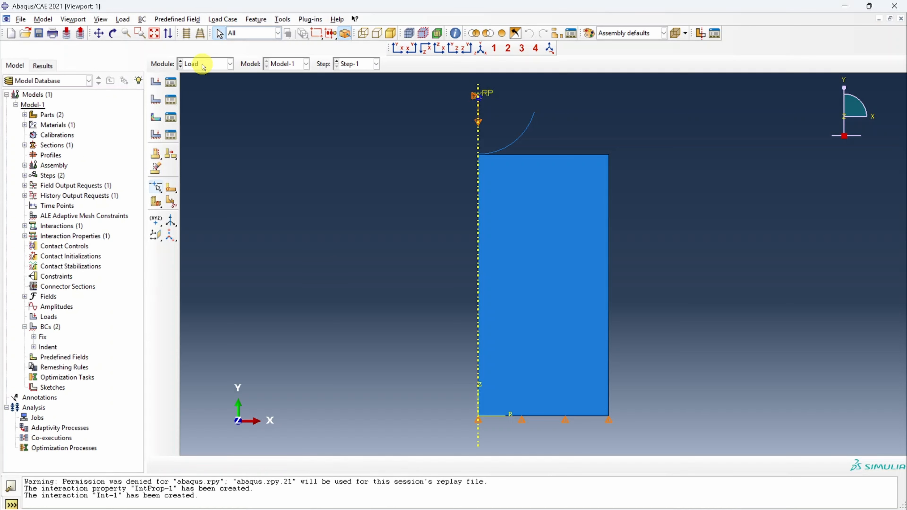
# - In the Mesh module, seed the Indenter part with an approximate global size of 0.3
pyautogui.click(203, 64)
pyautogui.click(197, 138)
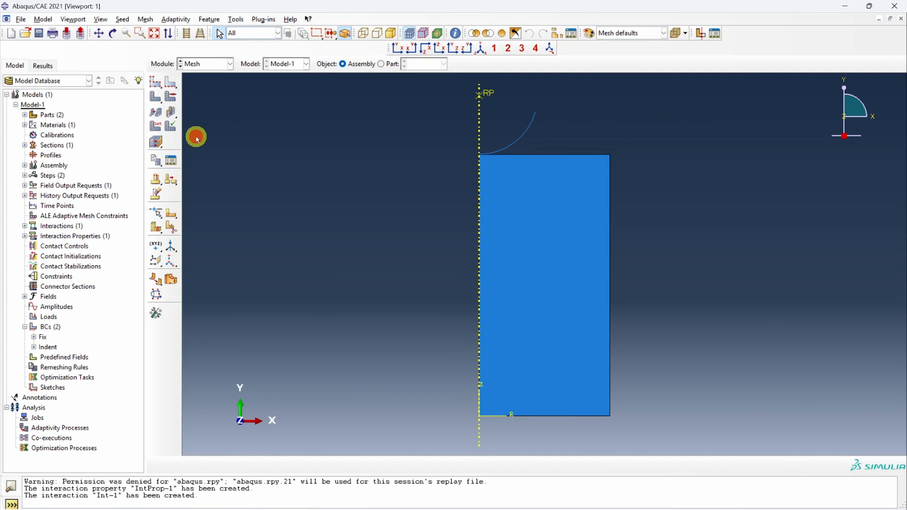
pyautogui.click(382, 64)
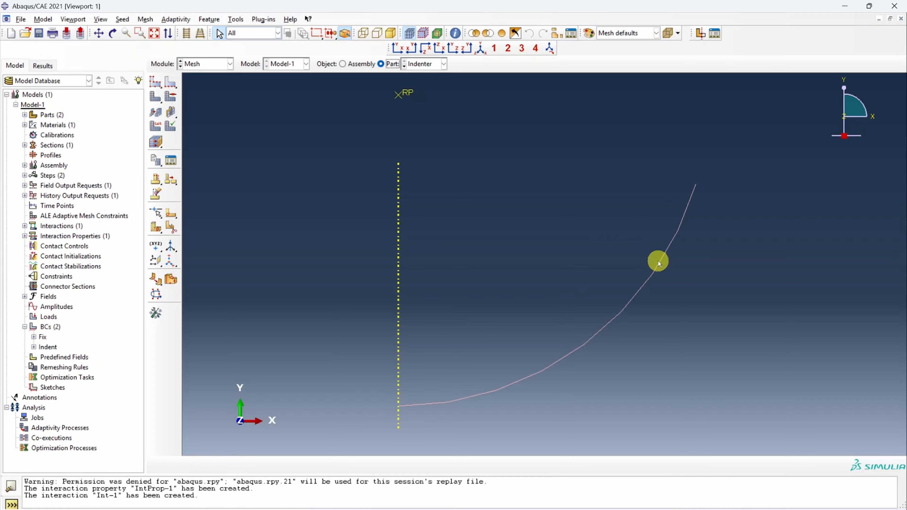
pyautogui.click(156, 82)
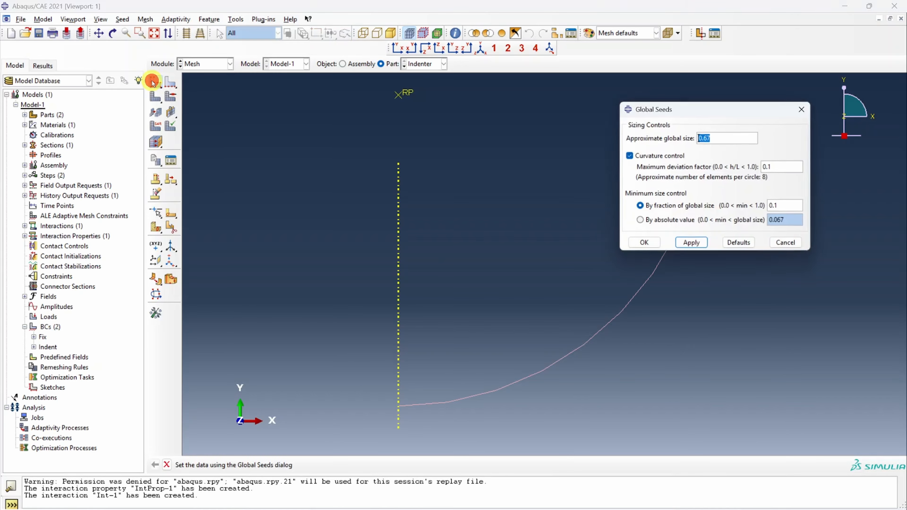
pyautogui.click(690, 243)
pyautogui.moveTo(702, 115); pyautogui.dragTo(265, 124)
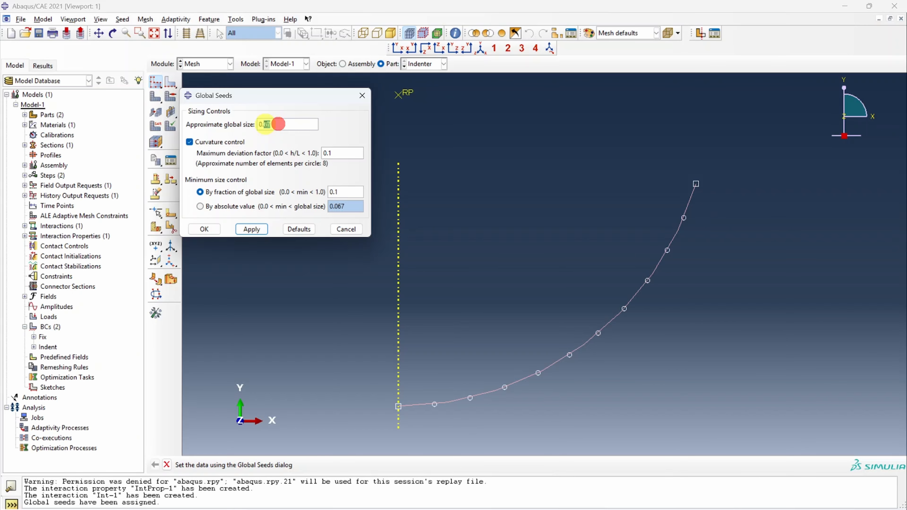
pyautogui.write('3')
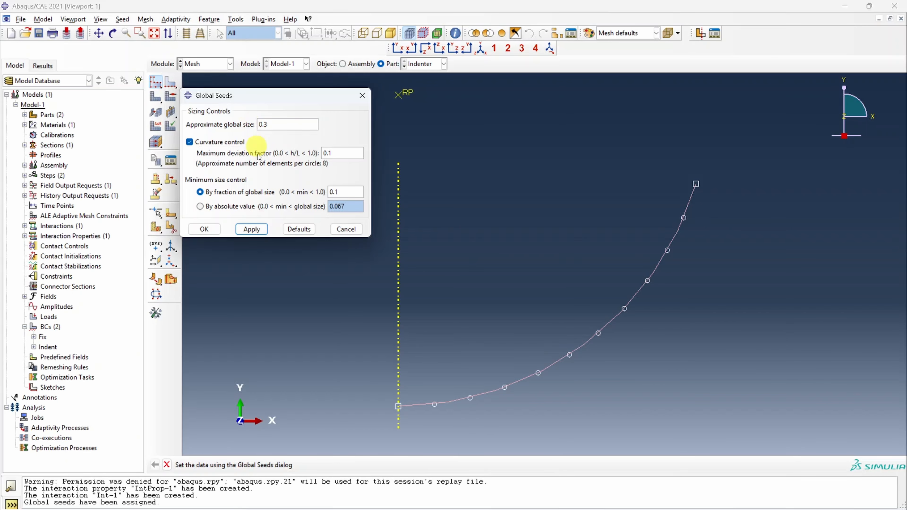
pyautogui.click(260, 229)
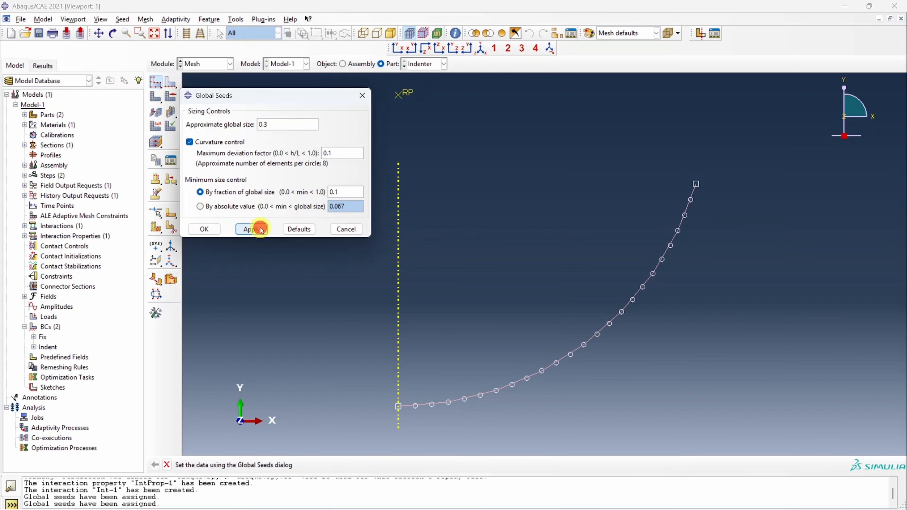
# - Accept the Indenter's global seeds and generate the mesh on the part
pyautogui.click(214, 230)
pyautogui.click(154, 99)
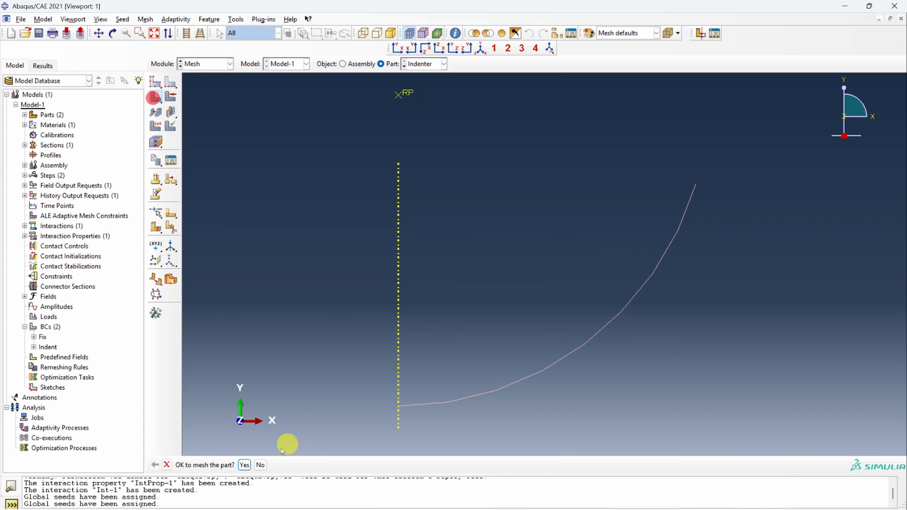
pyautogui.click(243, 463)
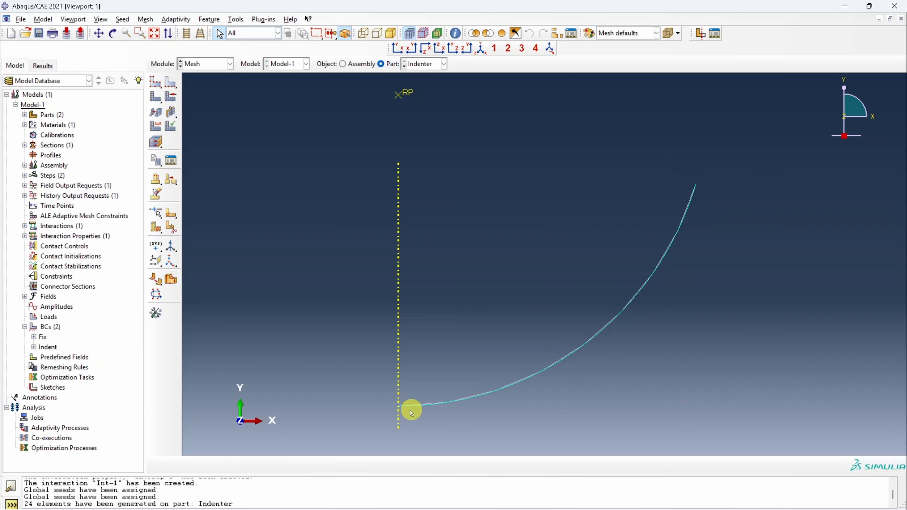
# - Assign the Indenter the Standard, linear Discrete Rigid Element type RAX2
pyautogui.click(145, 19)
pyautogui.click(169, 51)
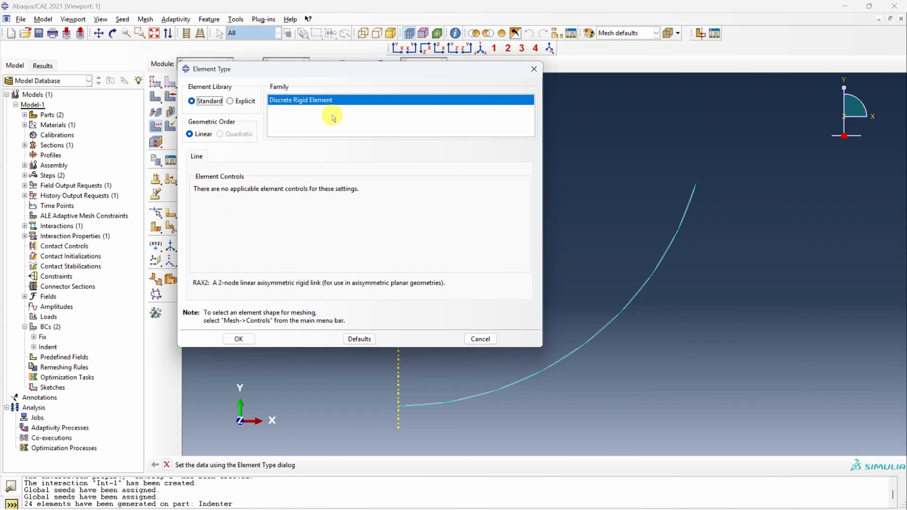
pyautogui.moveTo(193, 282); pyautogui.dragTo(452, 279)
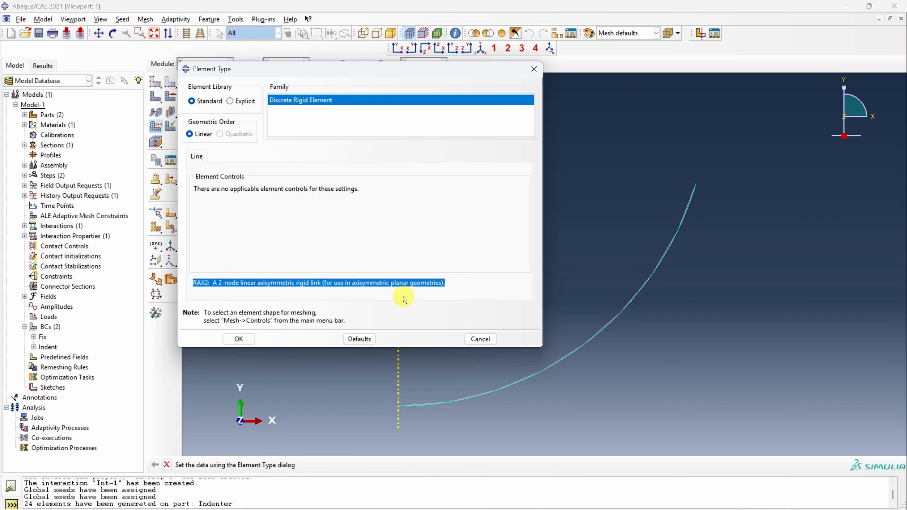
pyautogui.click(239, 338)
# - Switch to the Substrate part and seed it with an approximate global size of 0.3
pyautogui.click(422, 64)
pyautogui.click(424, 85)
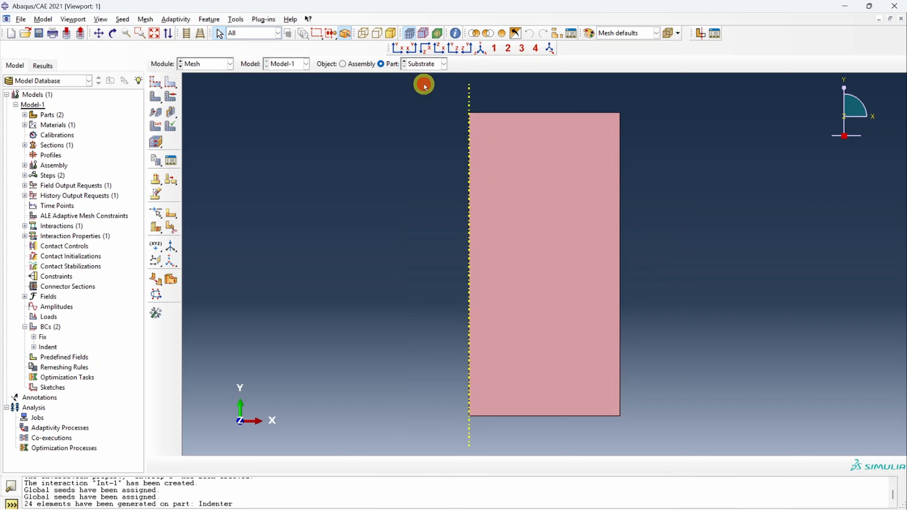
pyautogui.click(153, 83)
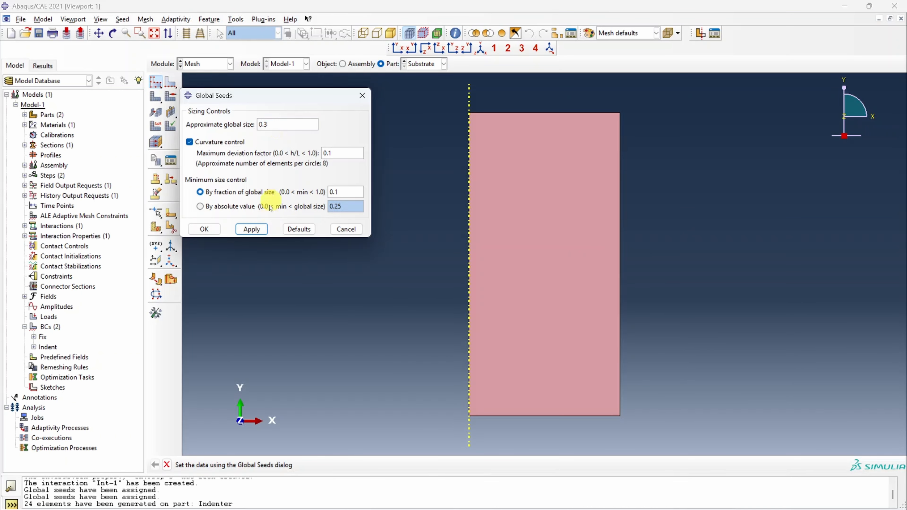
pyautogui.click(261, 228)
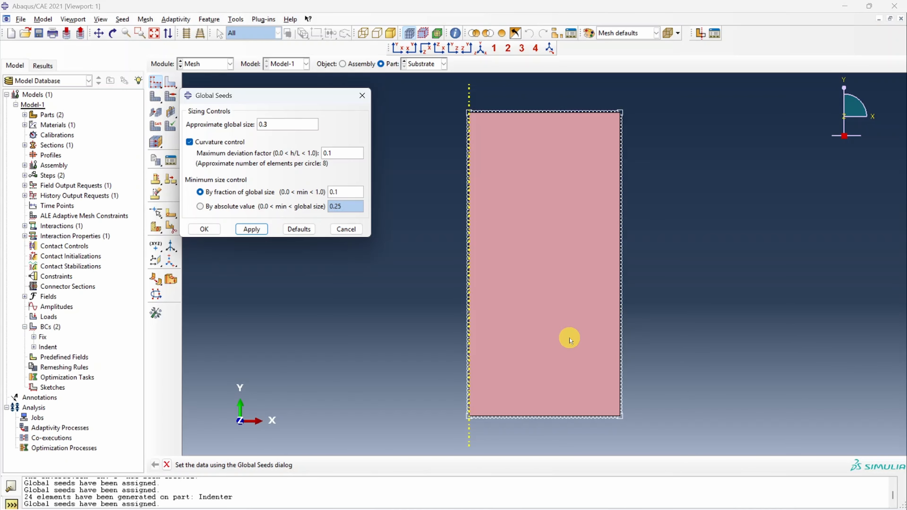
pyautogui.click(362, 96)
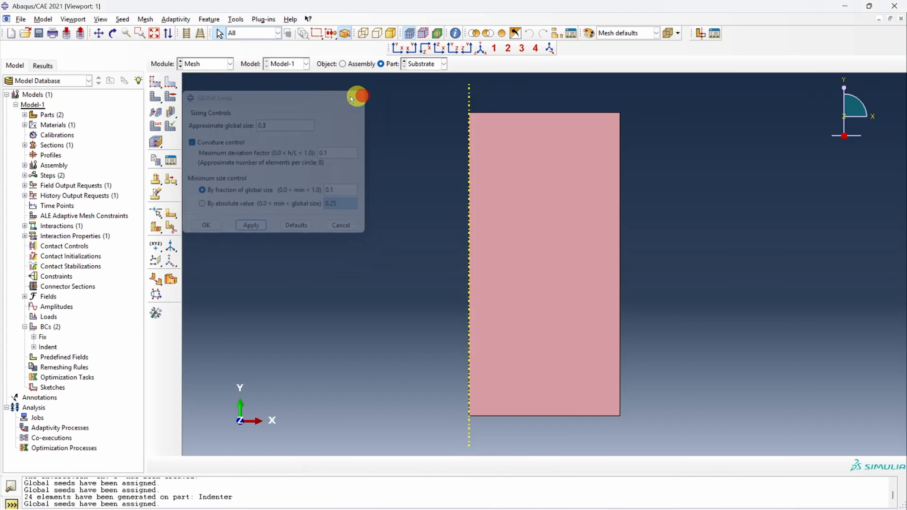
# - Apply single-bias local seeds by size to the substrate's top edge, with minimum size 0.06 and maximum size 0.3
pyautogui.click(172, 83)
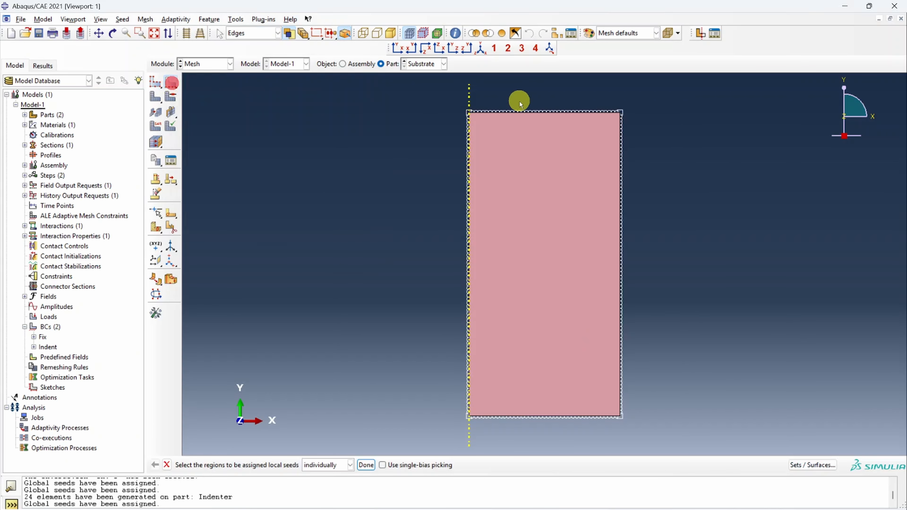
pyautogui.click(519, 113)
pyautogui.click(366, 465)
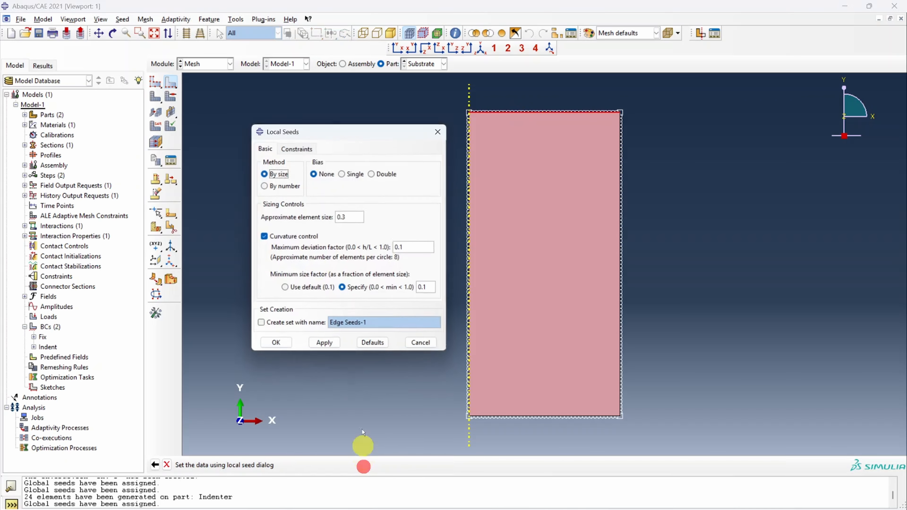
pyautogui.click(345, 174)
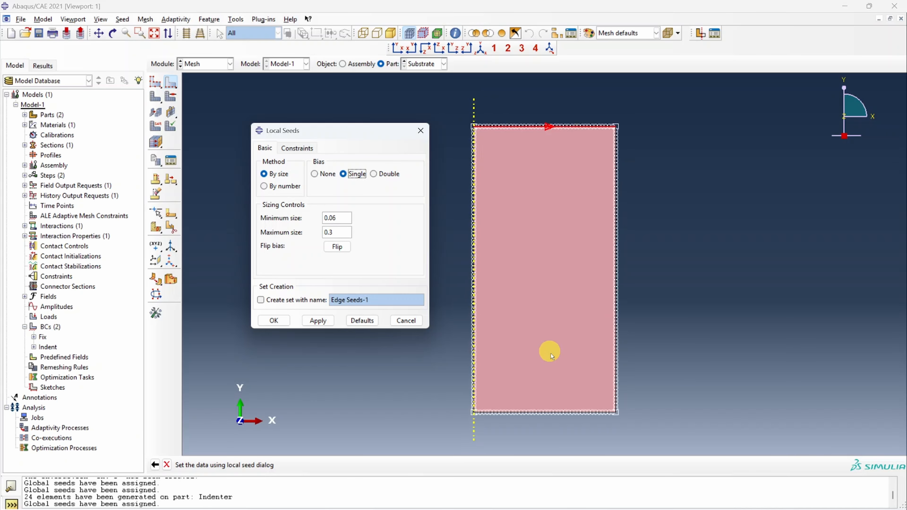
pyautogui.scroll(5, 541, 144)
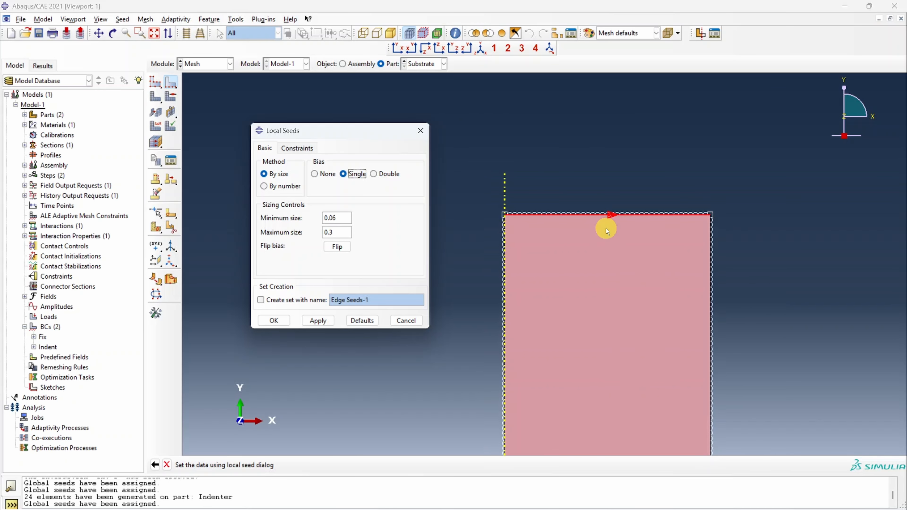
pyautogui.scroll(1, 587, 197)
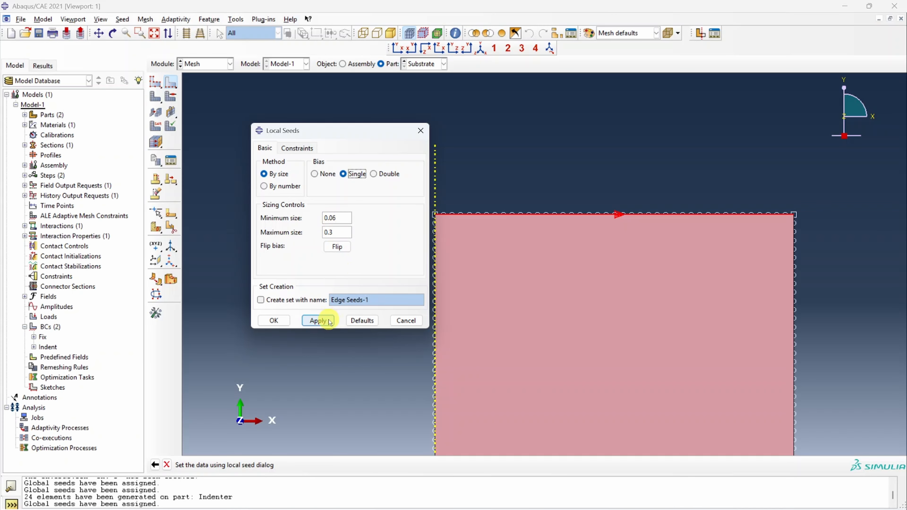
pyautogui.click(318, 321)
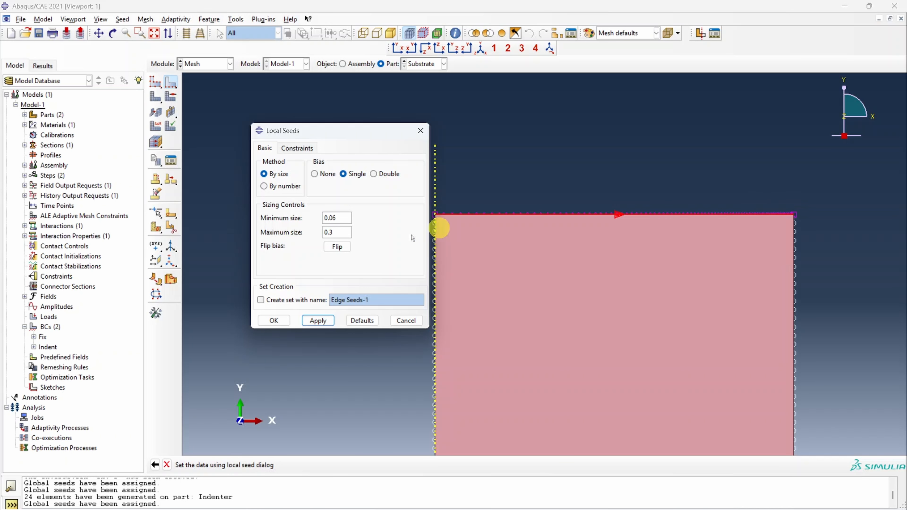
# - Flip the top edge's bias toward the symmetry axis and set its minimum size to 0.1 and maximum size to 1
pyautogui.click(344, 247)
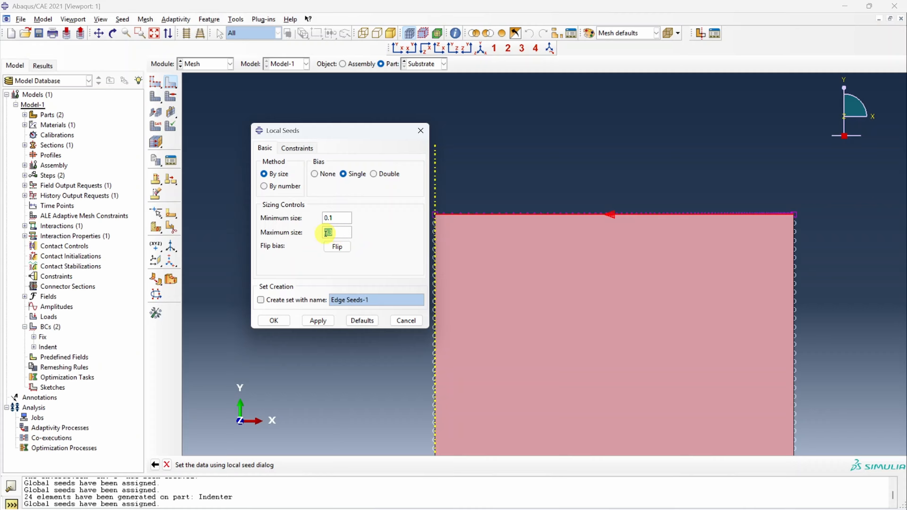
pyautogui.click(315, 322)
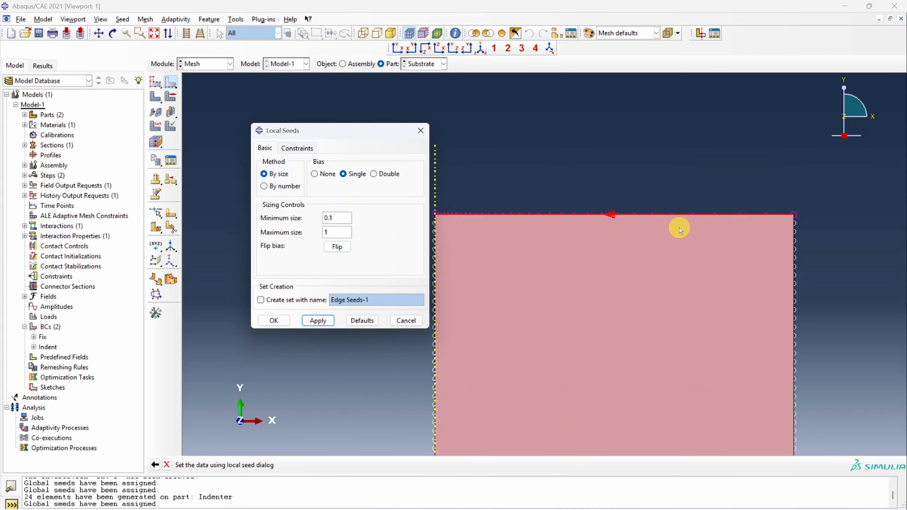
pyautogui.click(273, 321)
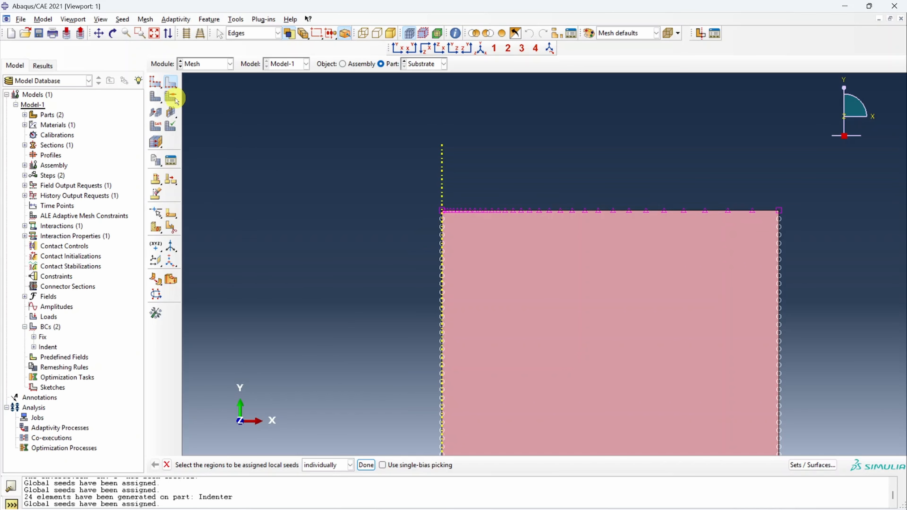
# - Seed the substrate's edge on the symmetry axis with a single bias, minimum size 0.1 and maximum 1, finer toward the top
pyautogui.click(442, 267)
pyautogui.middleClick(442, 267)
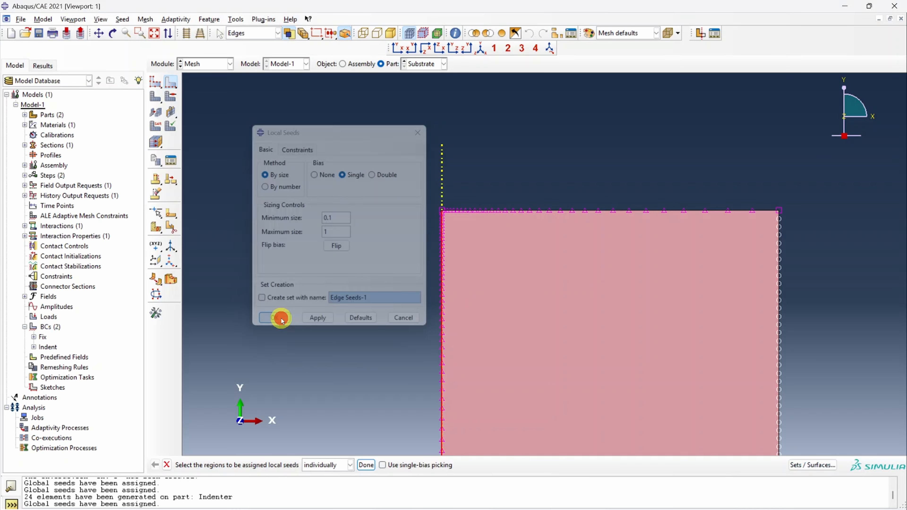
pyautogui.click(282, 318)
# - Seed the substrate's outer vertical edge with a single bias, minimum size 0.1 and maximum 1, finer toward the top
pyautogui.scroll(12, 389, 171)
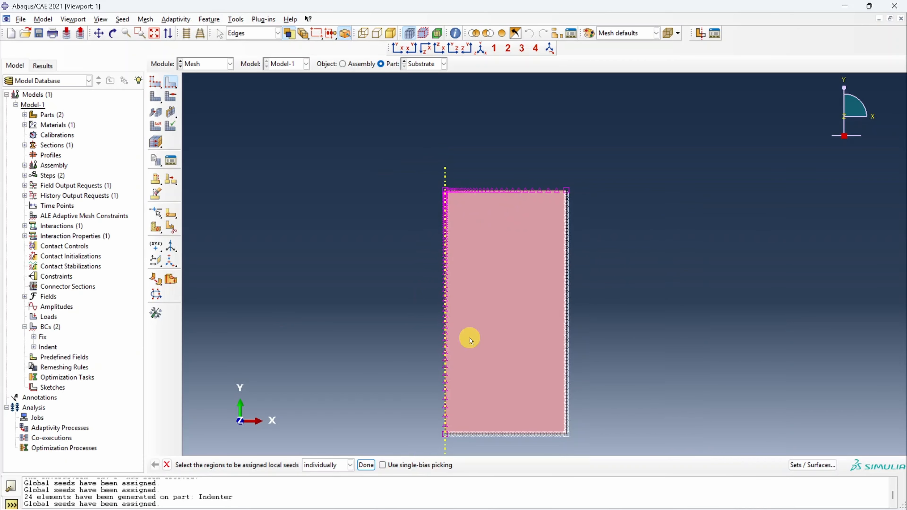
pyautogui.scroll(-1, 460, 382)
pyautogui.scroll(-2, 459, 379)
pyautogui.click(323, 320)
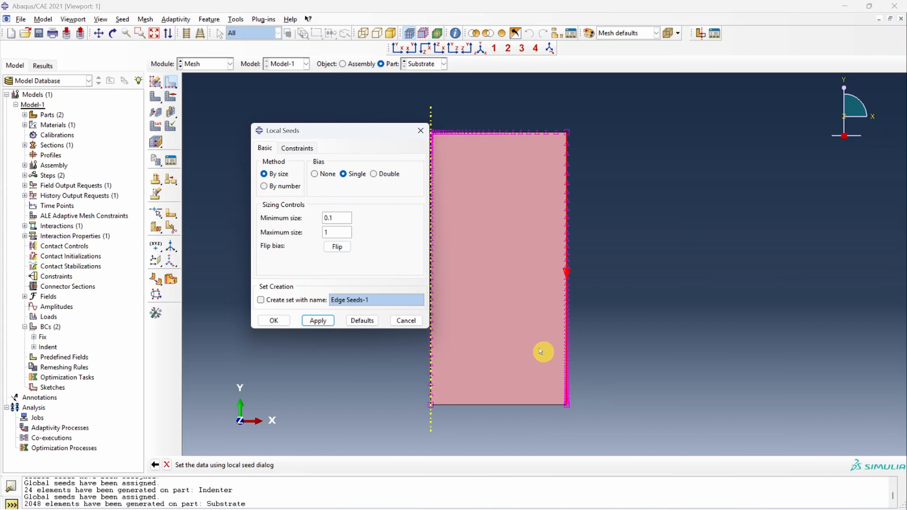
pyautogui.click(323, 321)
# - Seed the substrate's bottom edge with a single bias, minimum size 0.1 and maximum 1, finer toward the symmetry axis
pyautogui.click(517, 404)
pyautogui.click(370, 463)
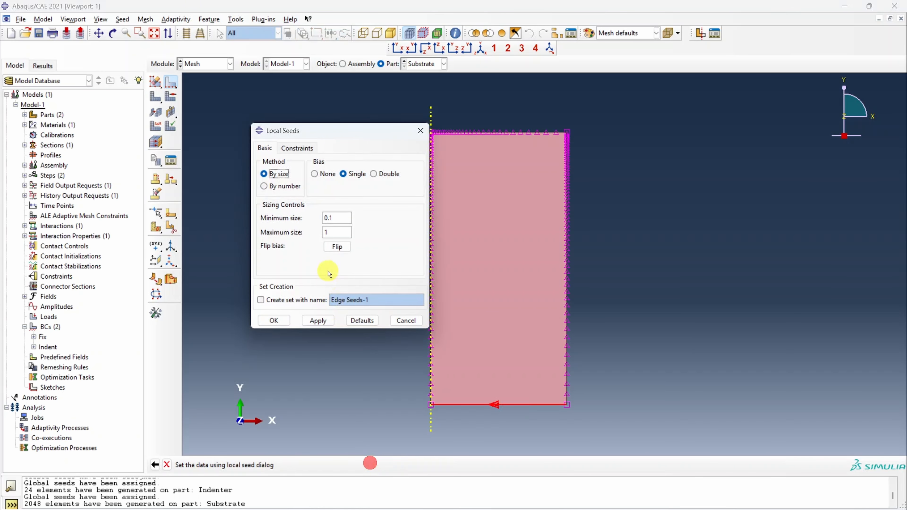
pyautogui.click(273, 320)
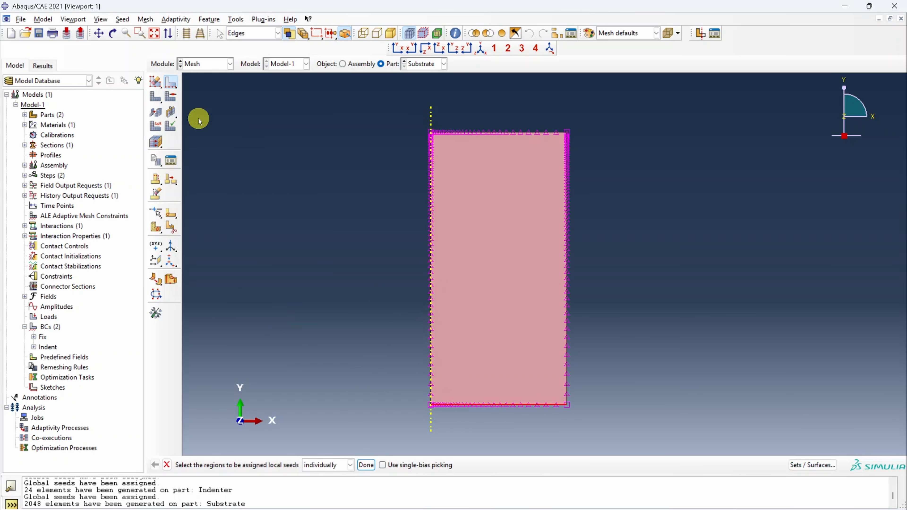
# - Generate the mesh on the Substrate part and inspect the refinement near the contact area
pyautogui.click(156, 99)
pyautogui.click(243, 464)
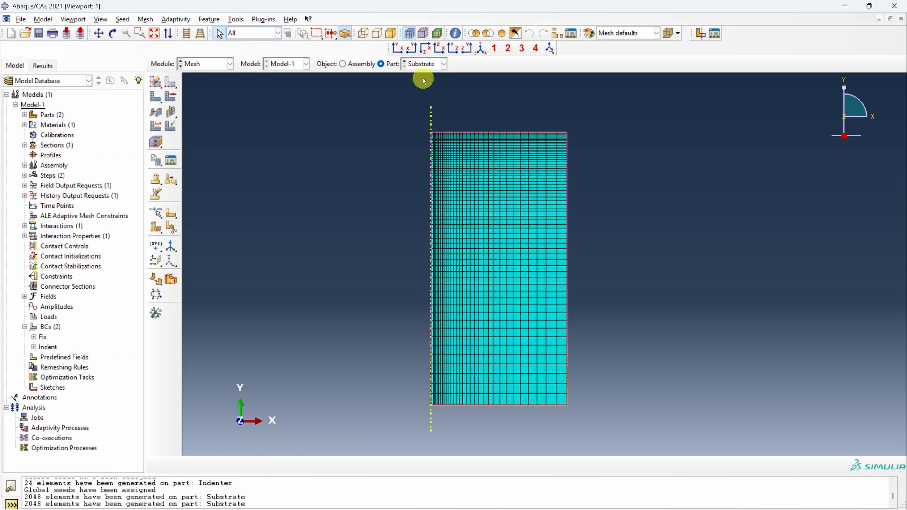
pyautogui.scroll(-2, 438, 135)
pyautogui.scroll(-4, 436, 132)
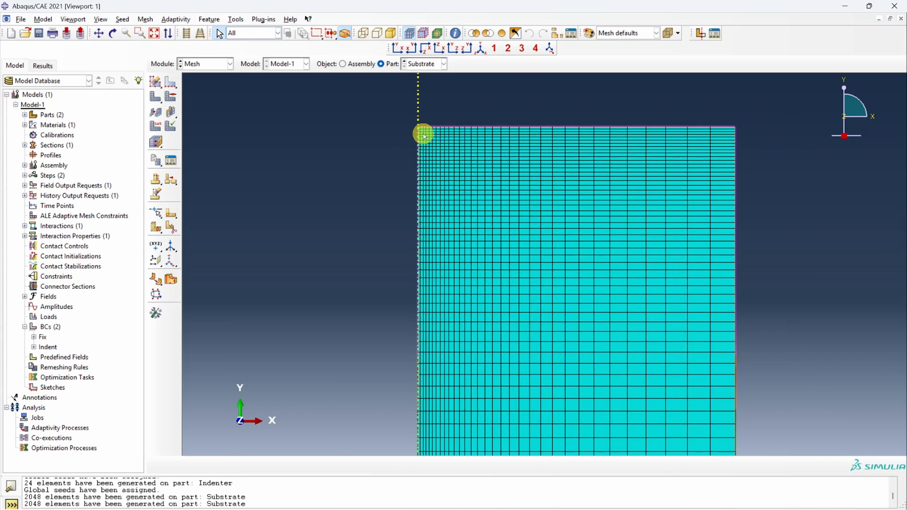
pyautogui.scroll(4, 464, 169)
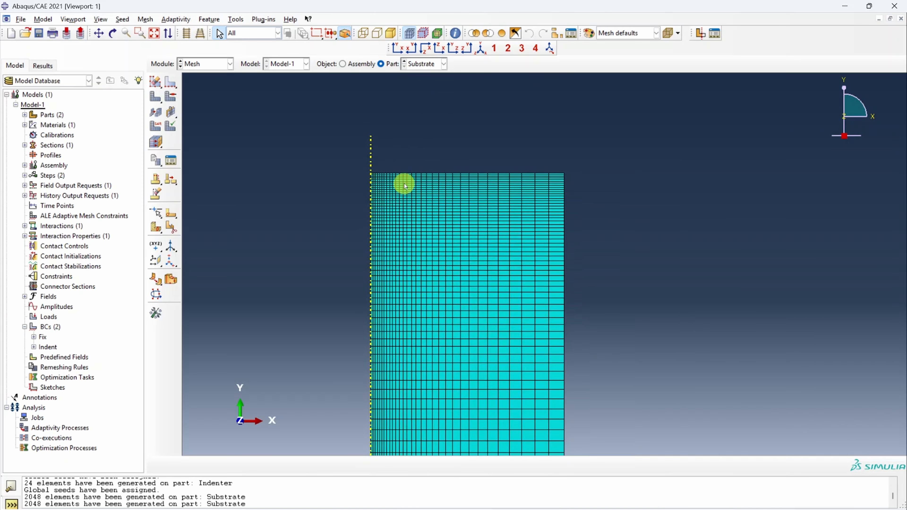
pyautogui.scroll(-3, 435, 183)
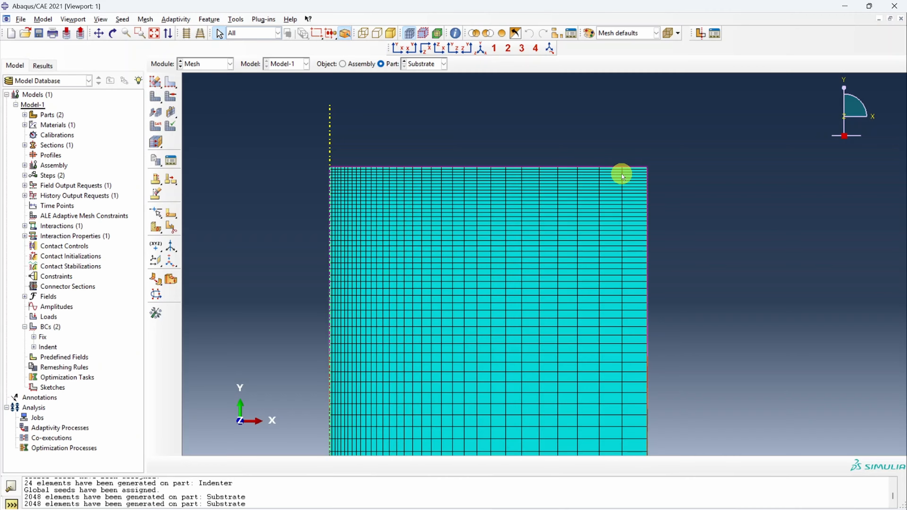
pyautogui.scroll(4, 557, 226)
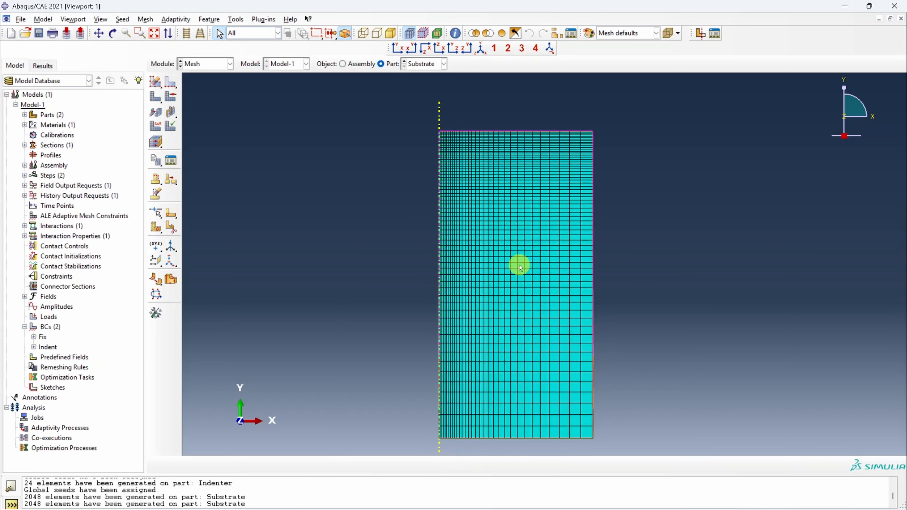
# - Assign the whole substrate the Standard, linear Axisymmetric Stress element type CAX4R with reduced integration
pyautogui.click(143, 21)
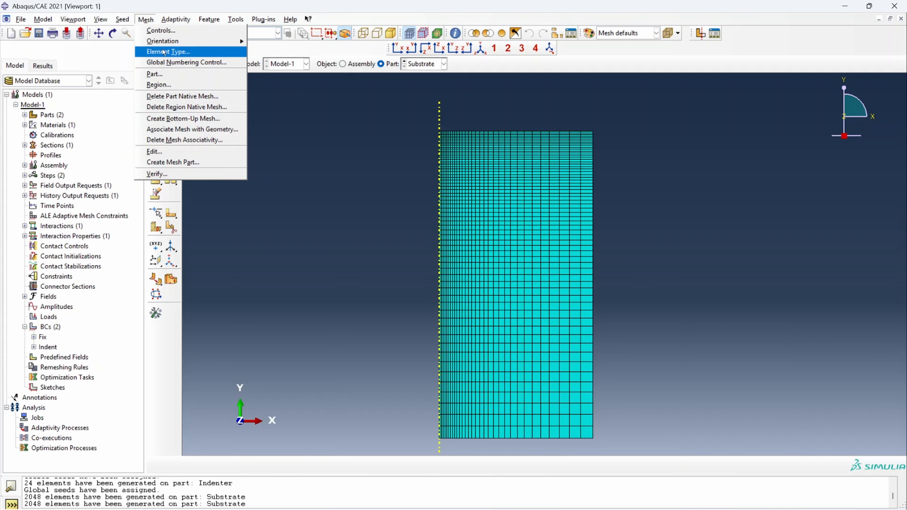
pyautogui.click(178, 52)
pyautogui.click(515, 325)
pyautogui.click(387, 465)
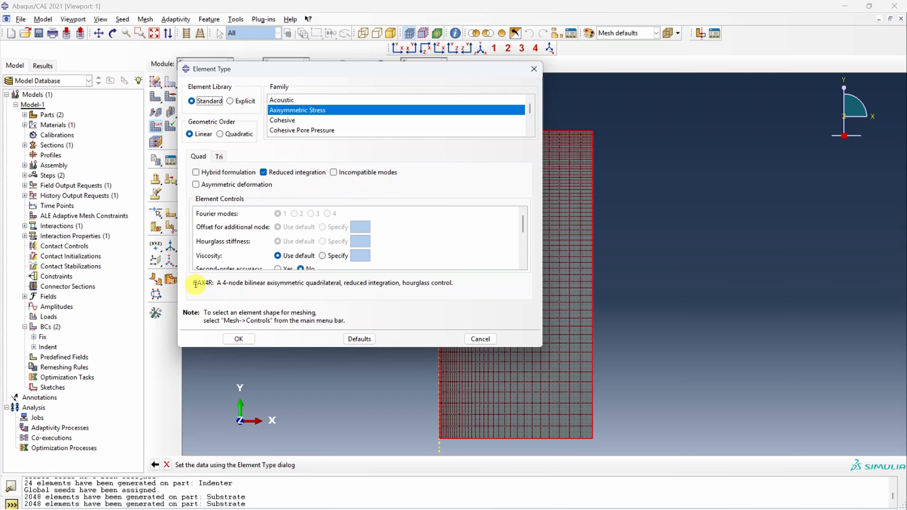
pyautogui.moveTo(195, 285); pyautogui.dragTo(448, 283)
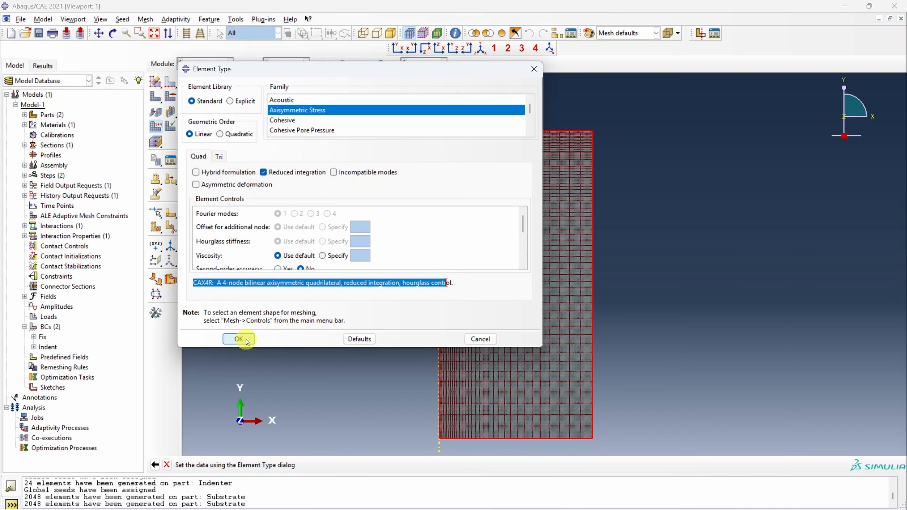
pyautogui.click(239, 339)
# - In the Job module, create a full-analysis job named Job-1 for Model-1 with the default settings
pyautogui.click(210, 67)
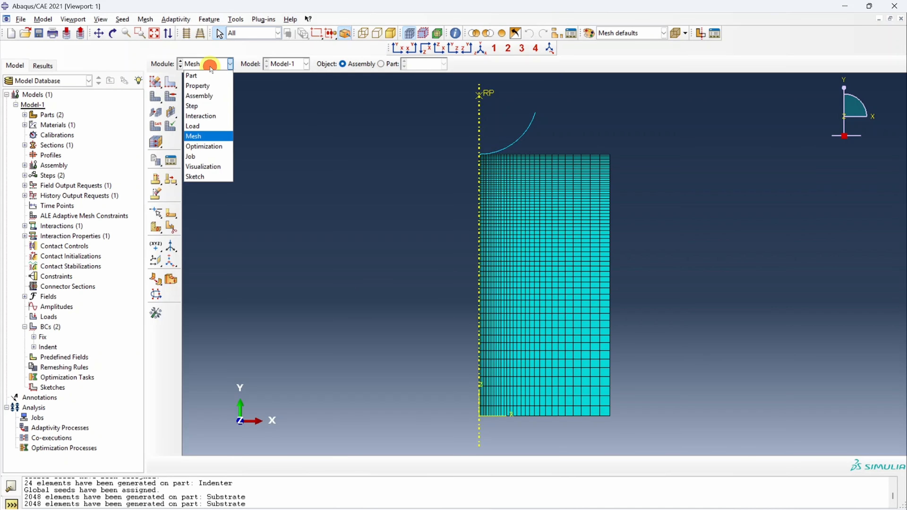
pyautogui.click(202, 157)
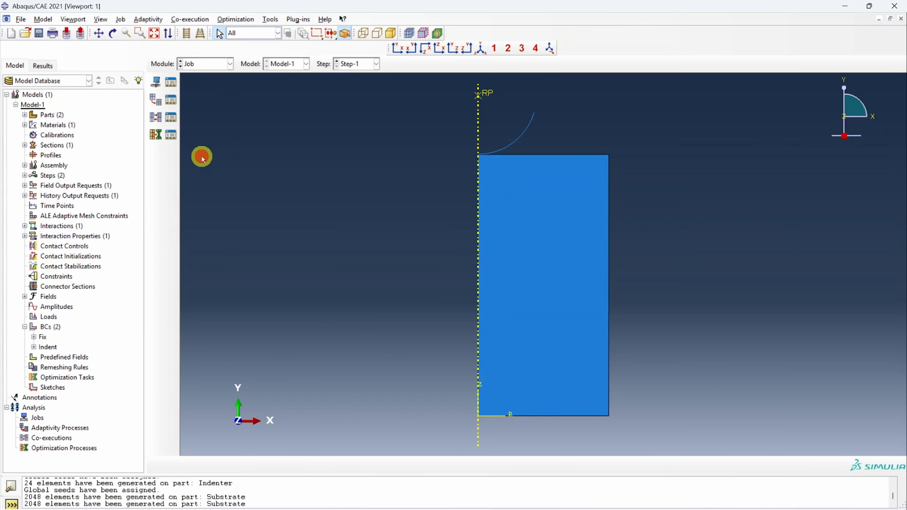
pyautogui.click(157, 83)
pyautogui.click(125, 302)
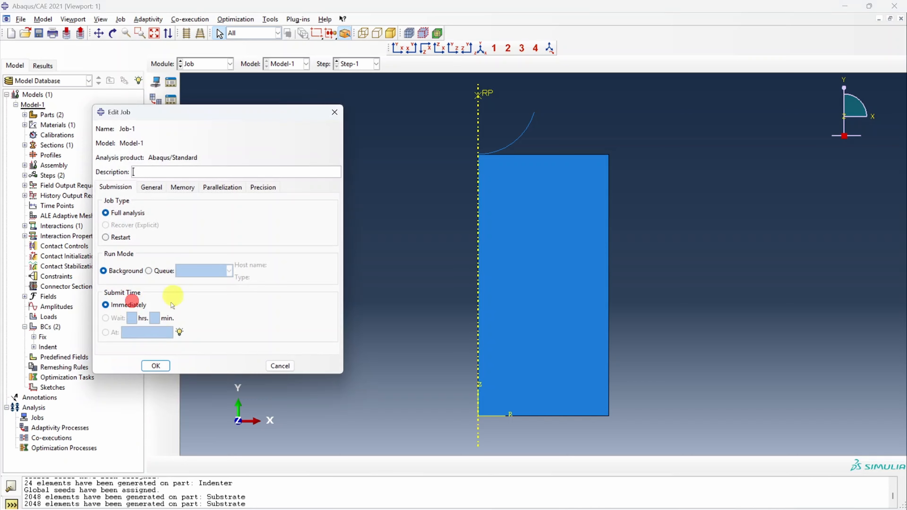
pyautogui.click(156, 366)
# - Submit Job-1 for analysis and open its monitor to follow the run
pyautogui.rightClick(39, 428)
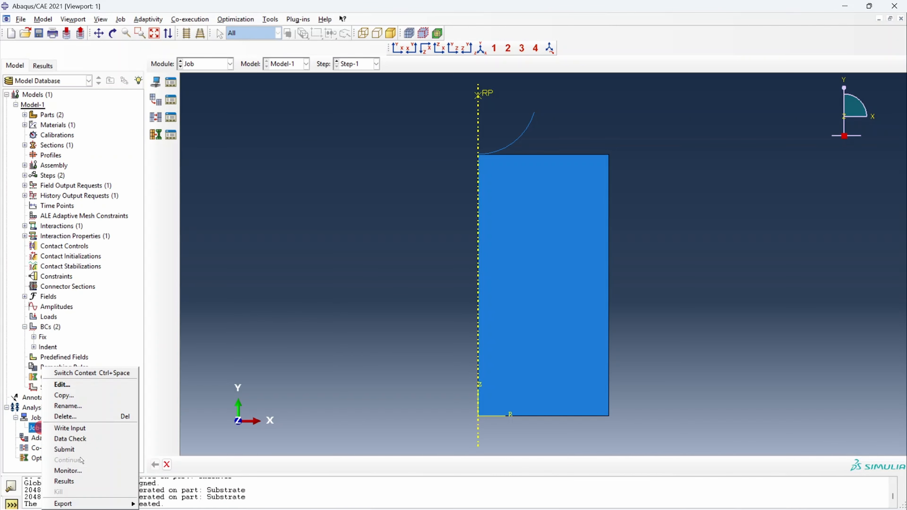
pyautogui.click(78, 449)
pyautogui.rightClick(59, 428)
pyautogui.click(111, 469)
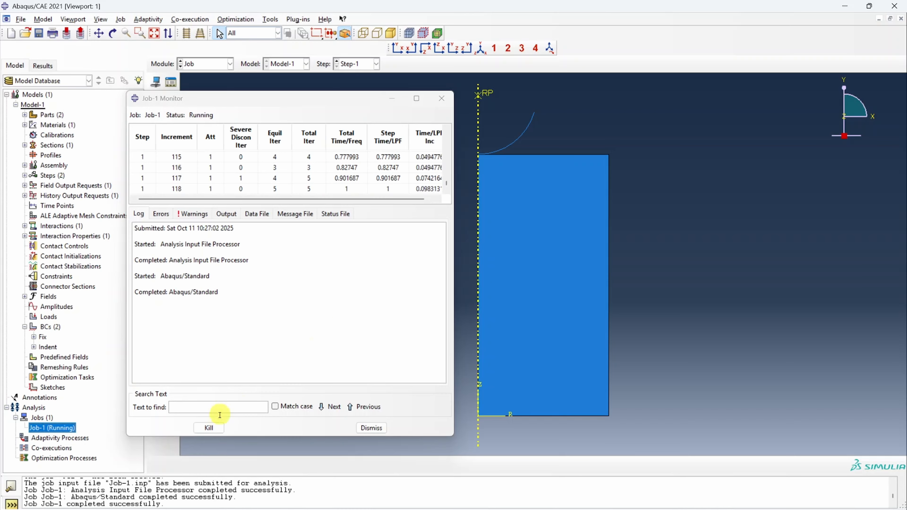
# - Close the job monitor and open the results of the completed Job-1
pyautogui.click(372, 428)
pyautogui.rightClick(73, 429)
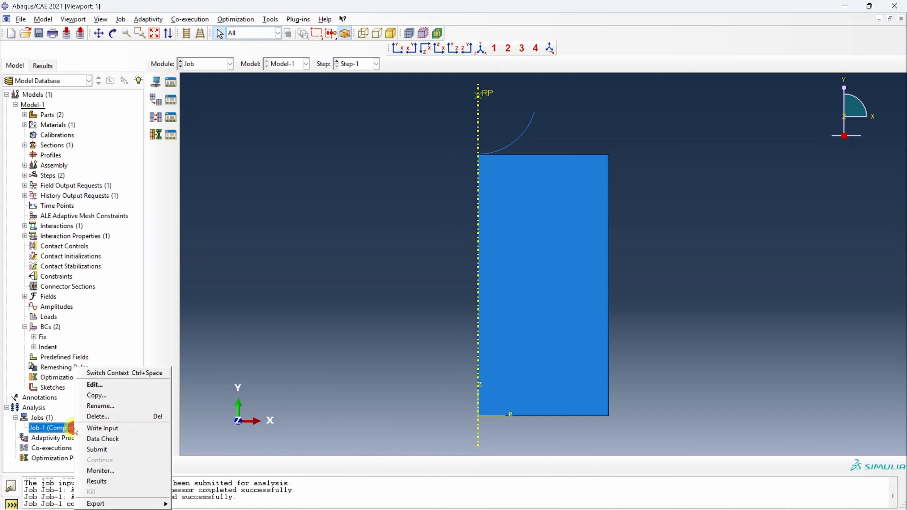
pyautogui.click(113, 483)
pyautogui.scroll(2, 547, 158)
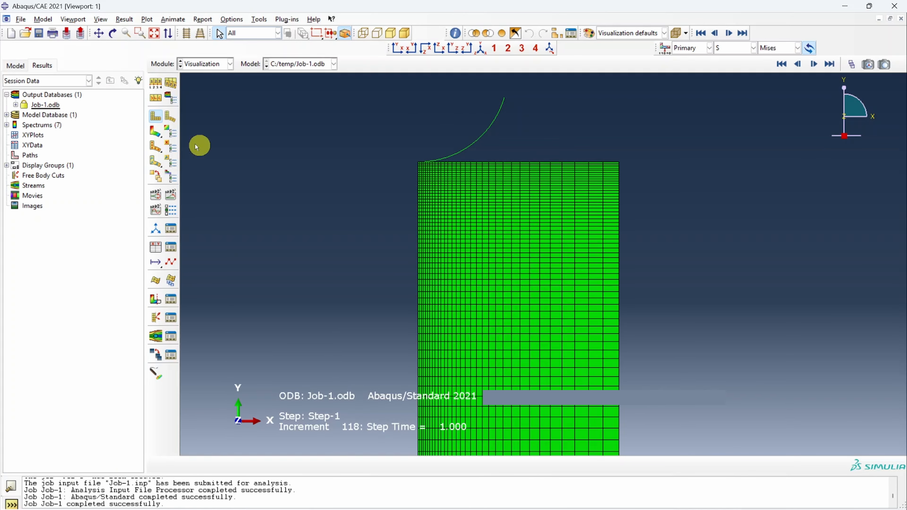
# - Plot the von Mises stress contours on the deformed shape and examine the indented contact area
pyautogui.click(155, 133)
pyautogui.scroll(2, 435, 159)
pyautogui.scroll(2, 439, 183)
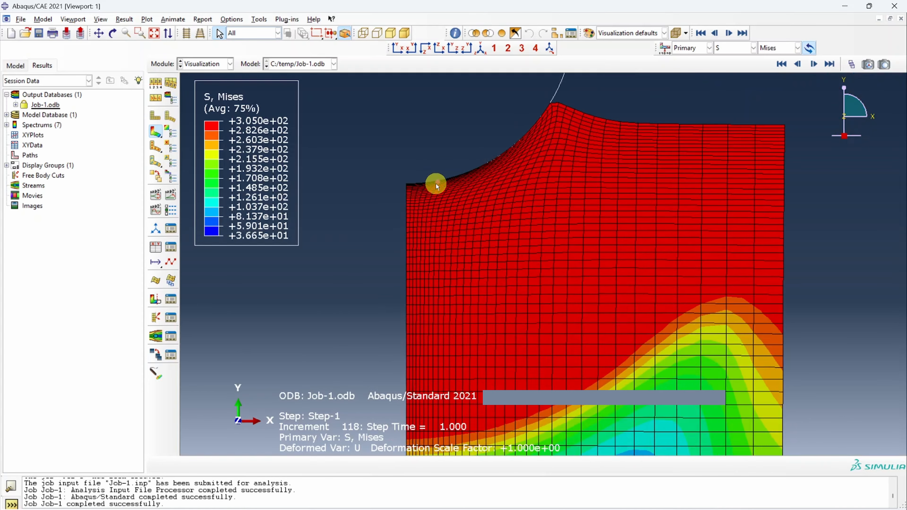
pyautogui.scroll(2, 436, 183)
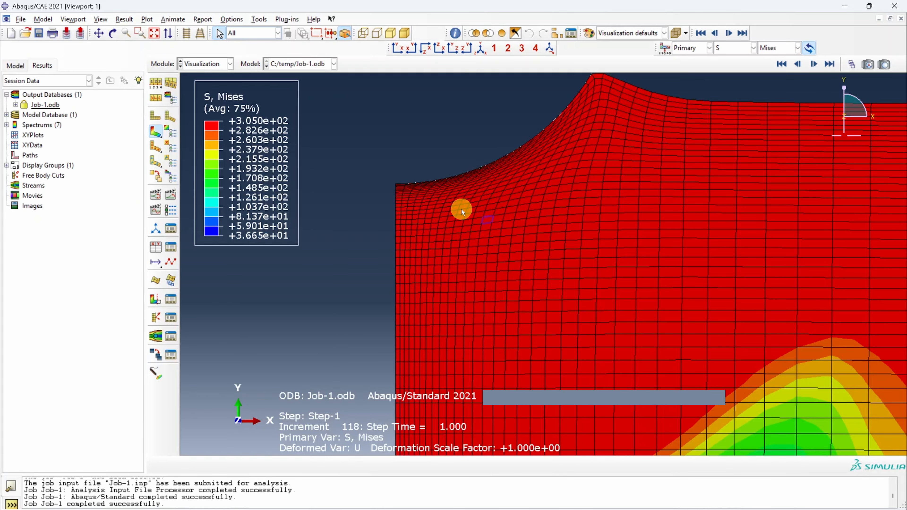
# - Review the contours of displacement U and logarithmic strain LE, ending with plastic strain PE as the plotted variable
pyautogui.click(754, 47)
pyautogui.click(722, 181)
pyautogui.click(754, 48)
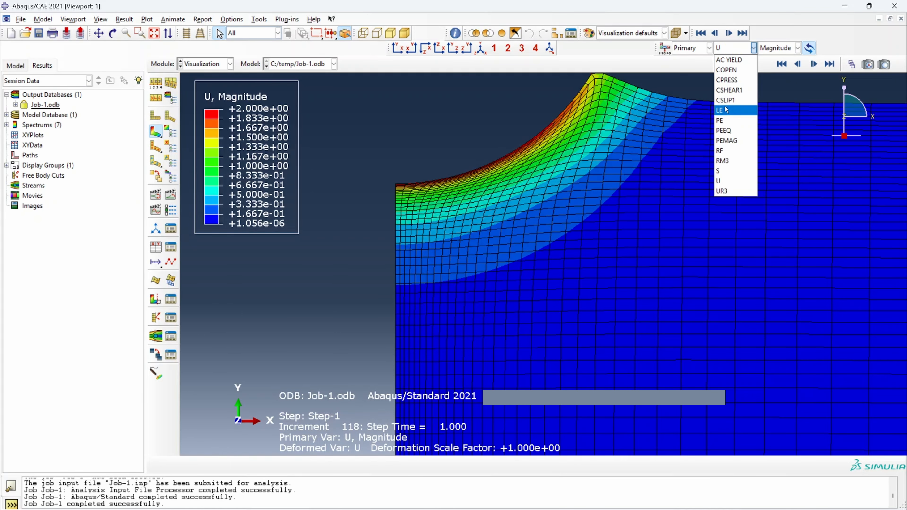
pyautogui.click(726, 110)
pyautogui.click(732, 49)
pyautogui.click(728, 120)
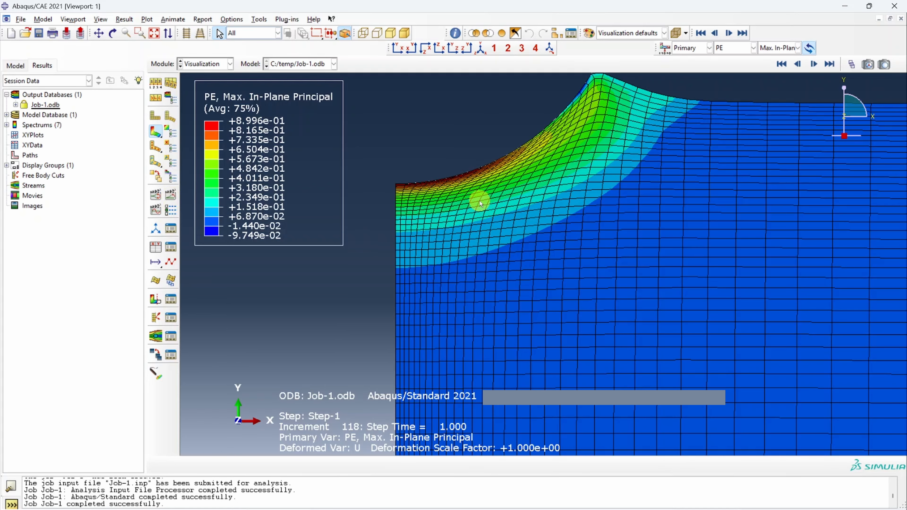
# - Display the axisymmetric result in 3D by sweeping the elements from 0 to 360 degrees with 50 segments
pyautogui.scroll(8, 481, 204)
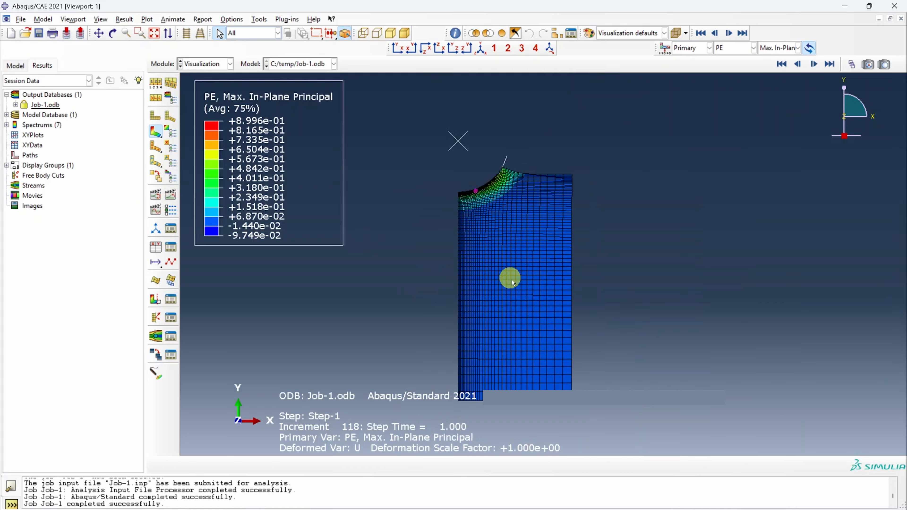
pyautogui.keyDown('ctrl'); pyautogui.keyDown('alt'); pyautogui.moveTo(513, 282); pyautogui.dragTo(462, 264); pyautogui.keyUp('alt'); pyautogui.keyUp('ctrl')
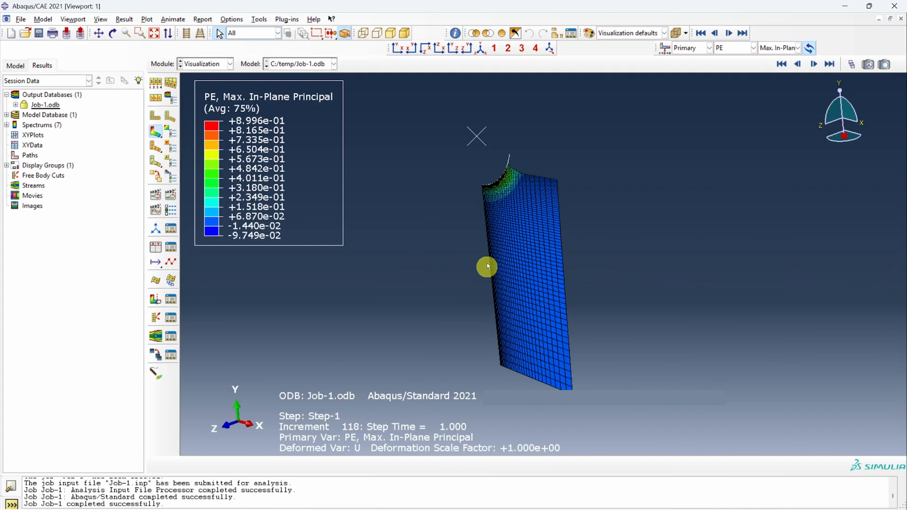
pyautogui.click(107, 22)
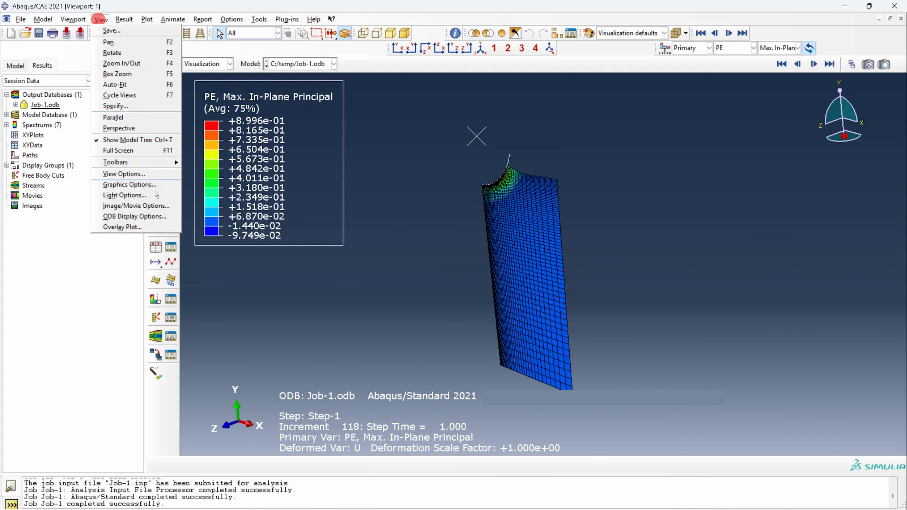
pyautogui.click(148, 220)
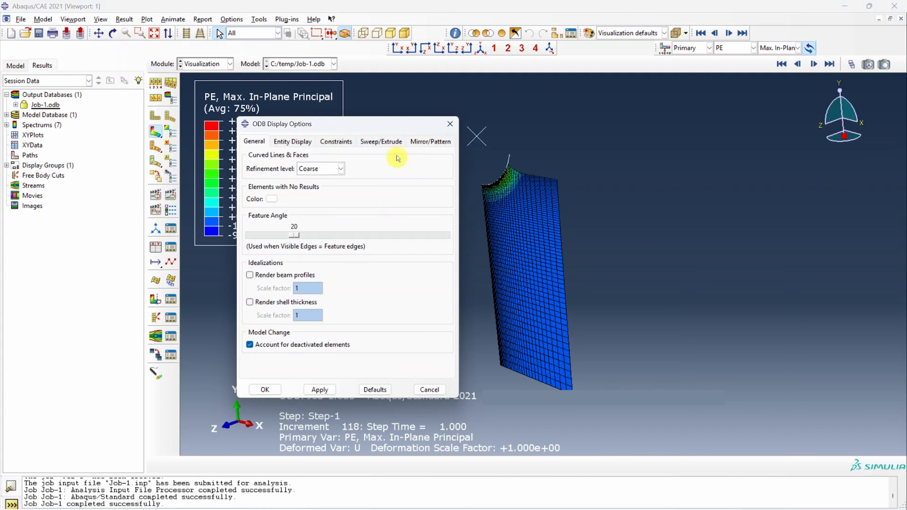
pyautogui.click(388, 142)
pyautogui.moveTo(364, 127); pyautogui.dragTo(236, 99)
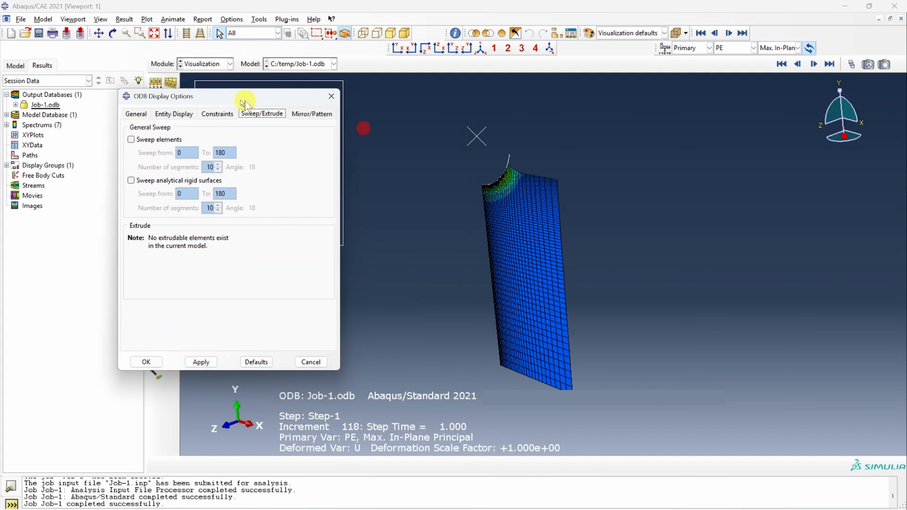
pyautogui.click(123, 140)
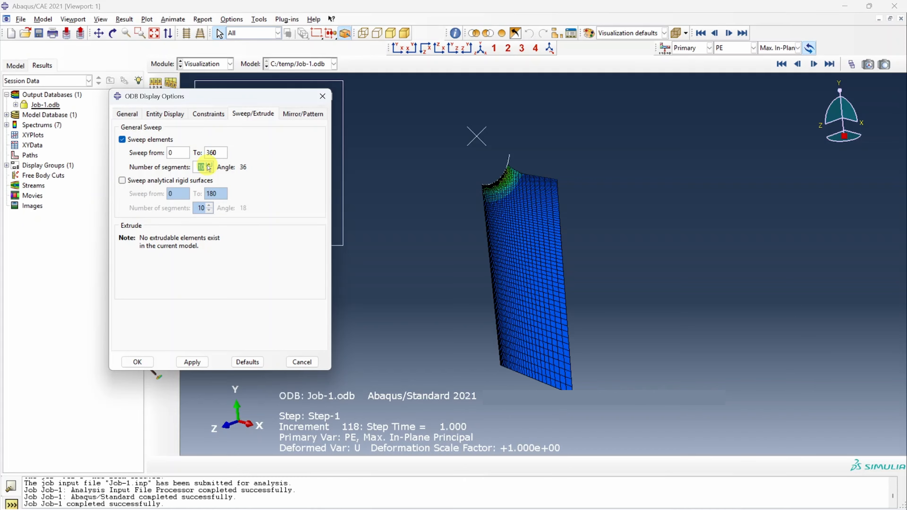
pyautogui.click(193, 359)
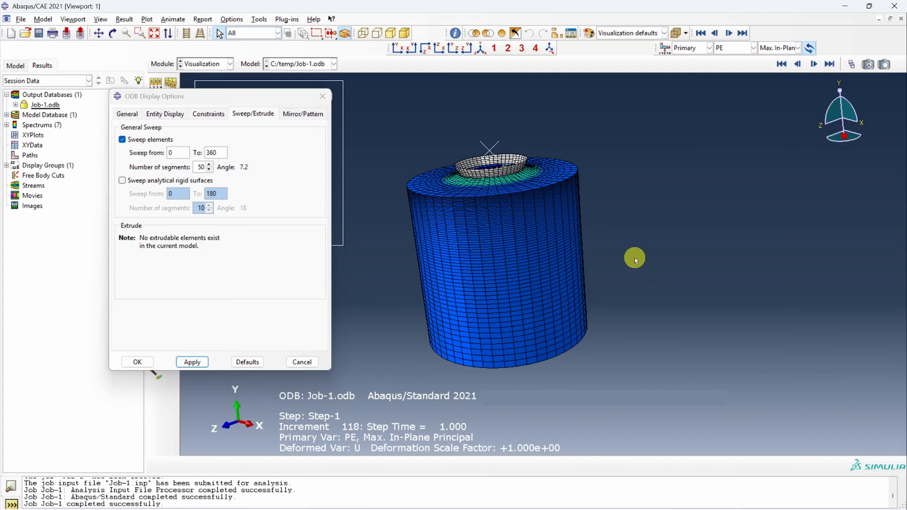
pyautogui.keyDown('ctrl'); pyautogui.keyDown('alt'); pyautogui.moveTo(612, 235); pyautogui.dragTo(592, 187); pyautogui.keyUp('alt'); pyautogui.keyUp('ctrl')
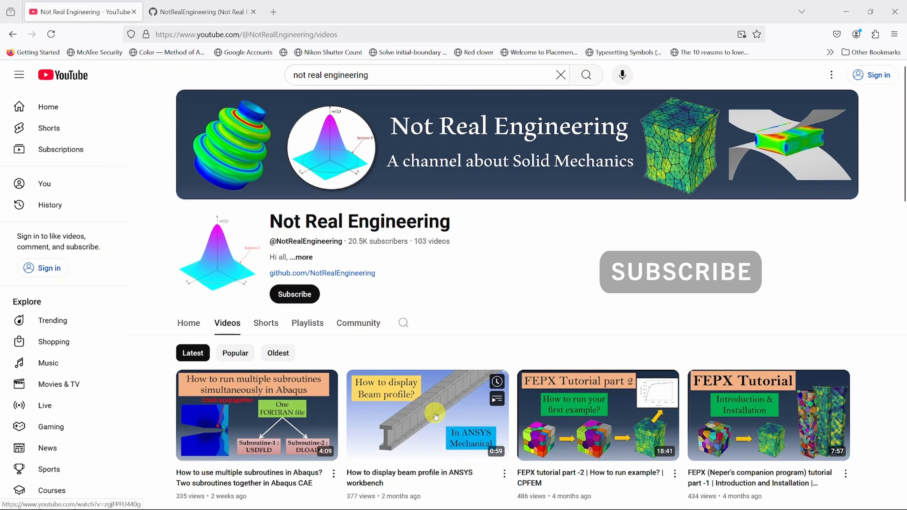
# - Switch to the browser, look through the Not Real Engineering YouTube channel's videos and playlists, and open the full ANSYS tutorials playlist
pyautogui.scroll(-7, 436, 416)
pyautogui.scroll(-10, 437, 420)
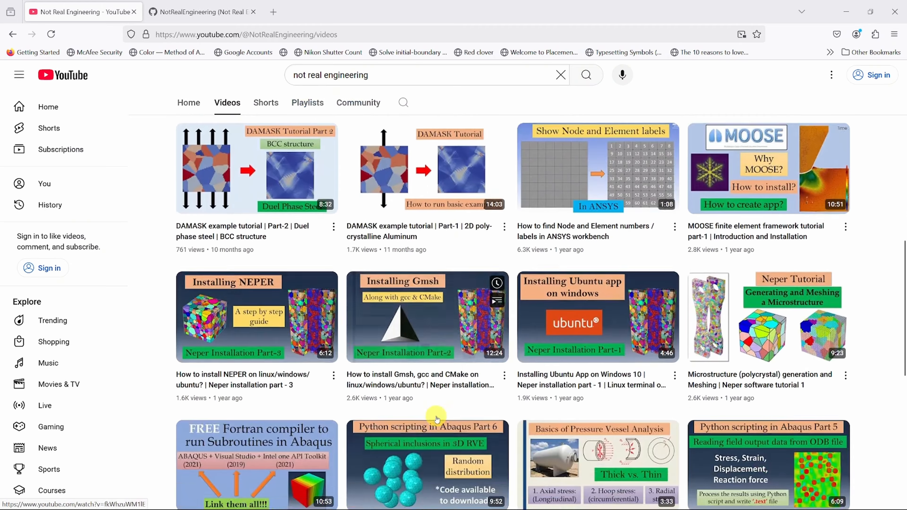
pyautogui.scroll(15, 437, 420)
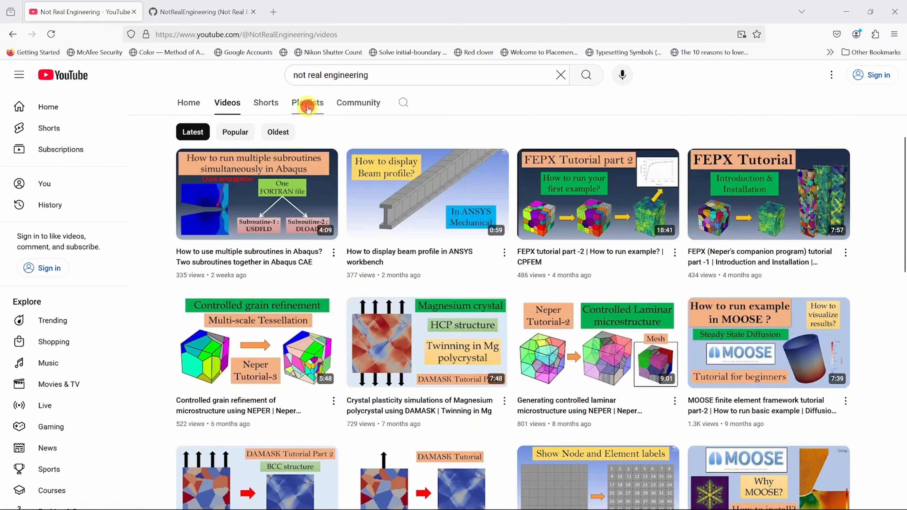
pyautogui.click(308, 105)
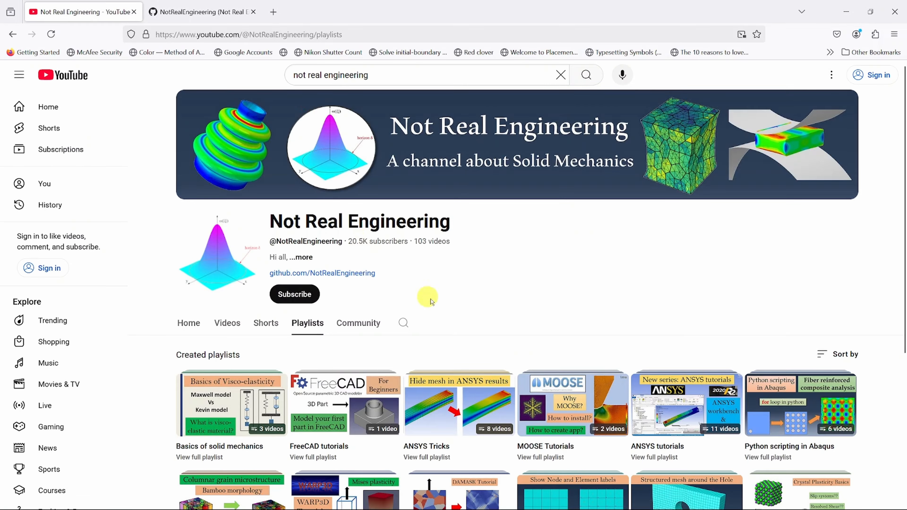
pyautogui.scroll(-5, 486, 364)
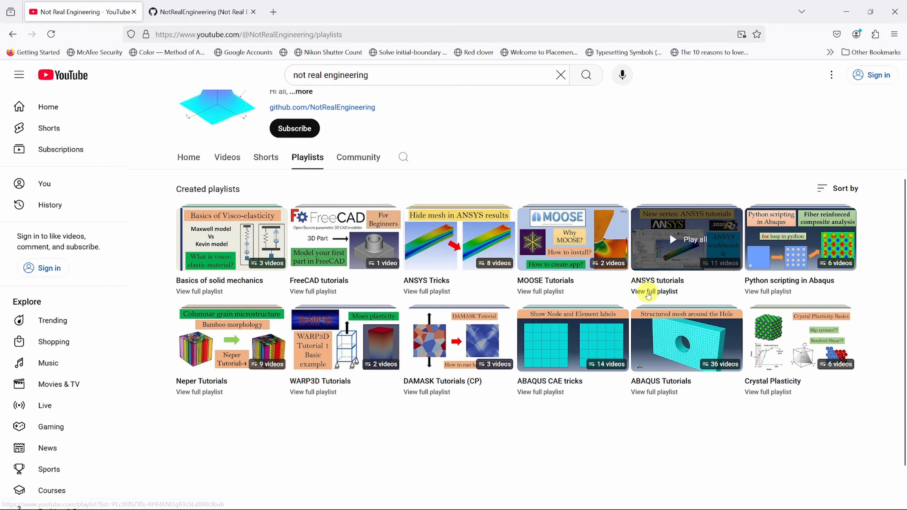
pyautogui.click(660, 291)
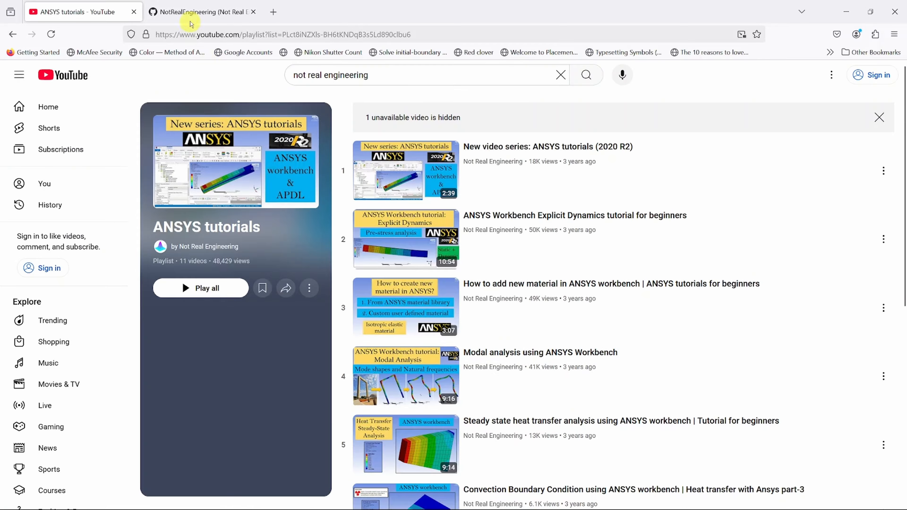
# - Go to the NotRealEngineering GitHub page and look through its list of repositories
pyautogui.click(190, 13)
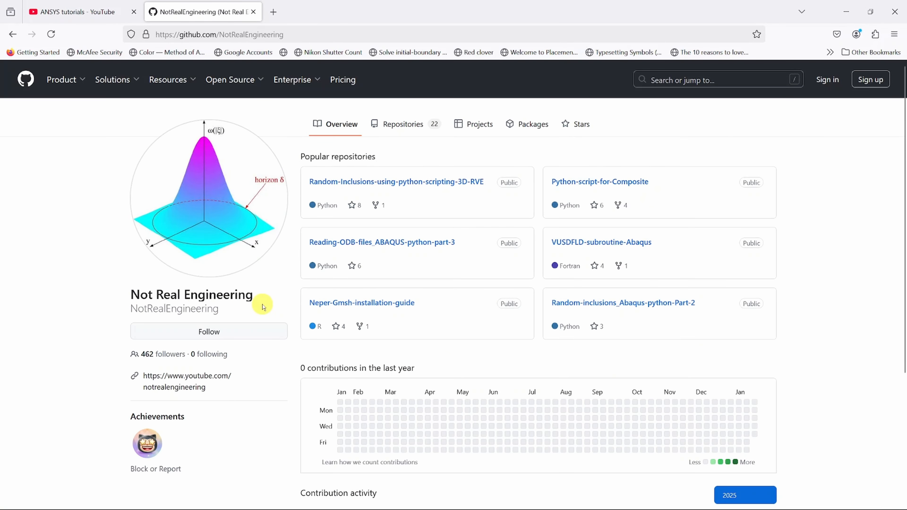
pyautogui.click(398, 123)
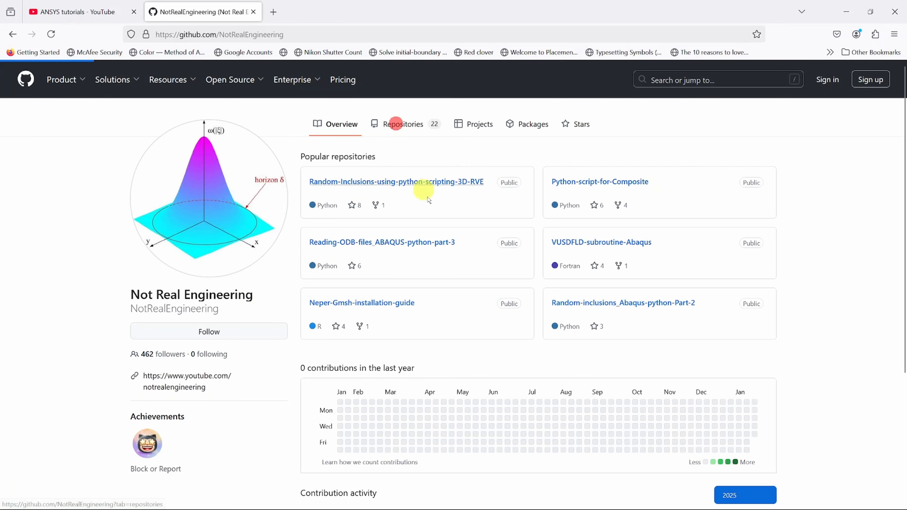
pyautogui.scroll(-5, 464, 315)
pyautogui.scroll(-4, 469, 333)
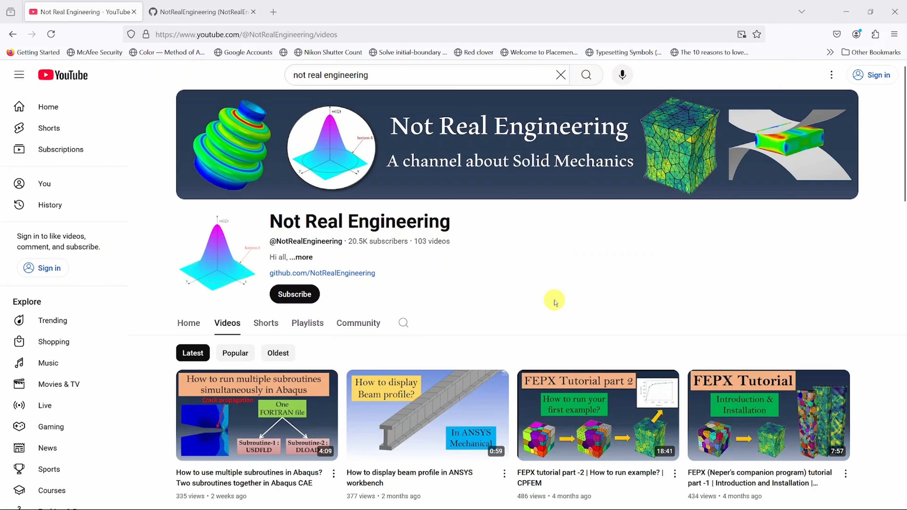